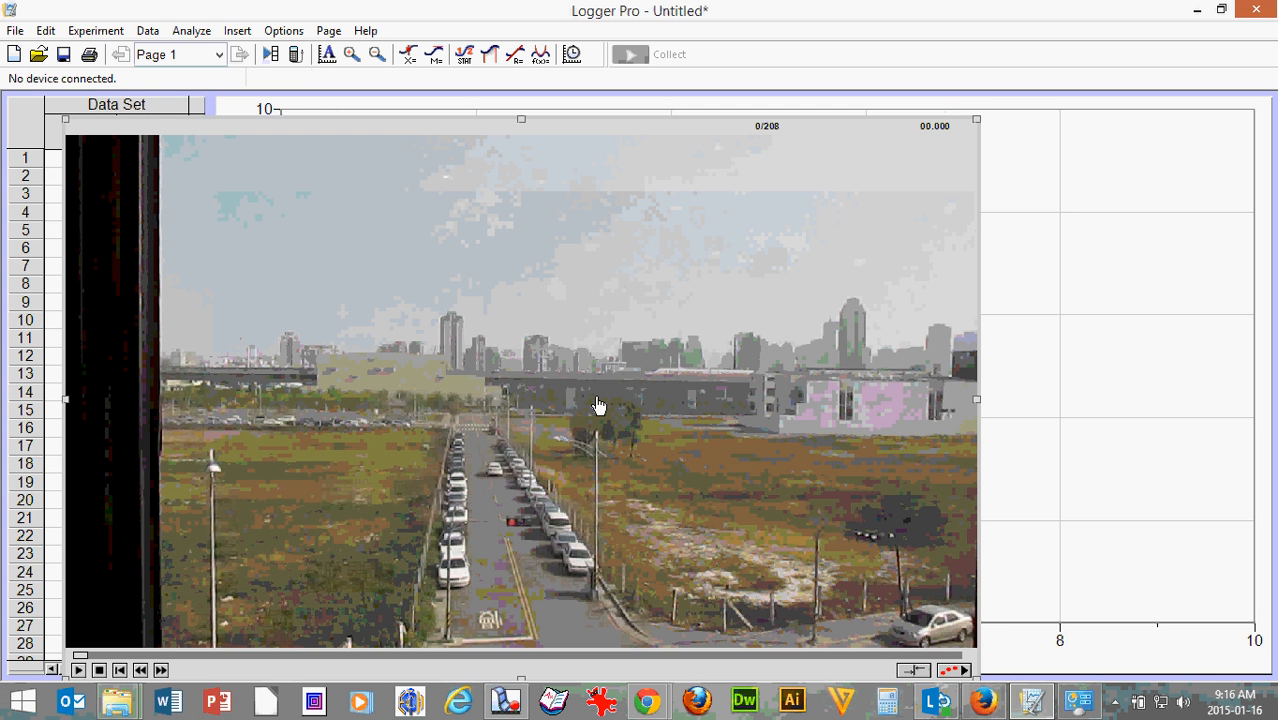
Move the movie up beside the data table's first column and enable video analysis for it
left_click_drag(490, 405, 545, 314)
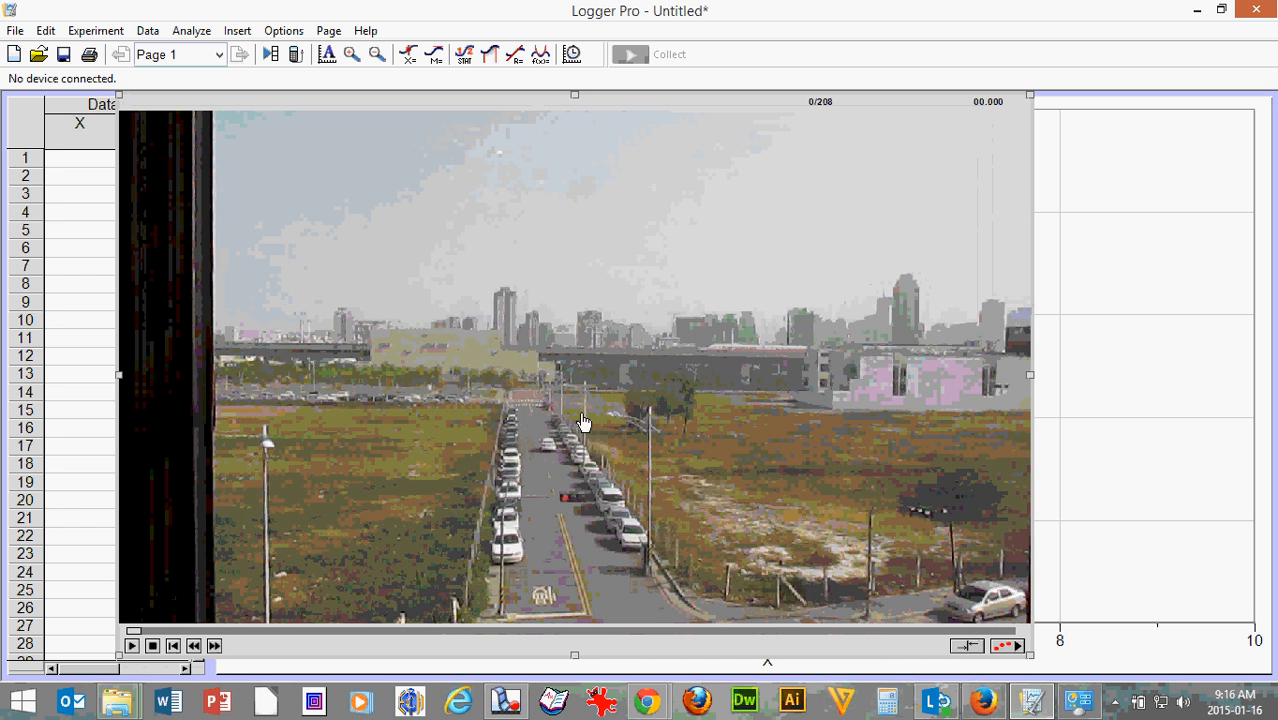
left_click(1006, 646)
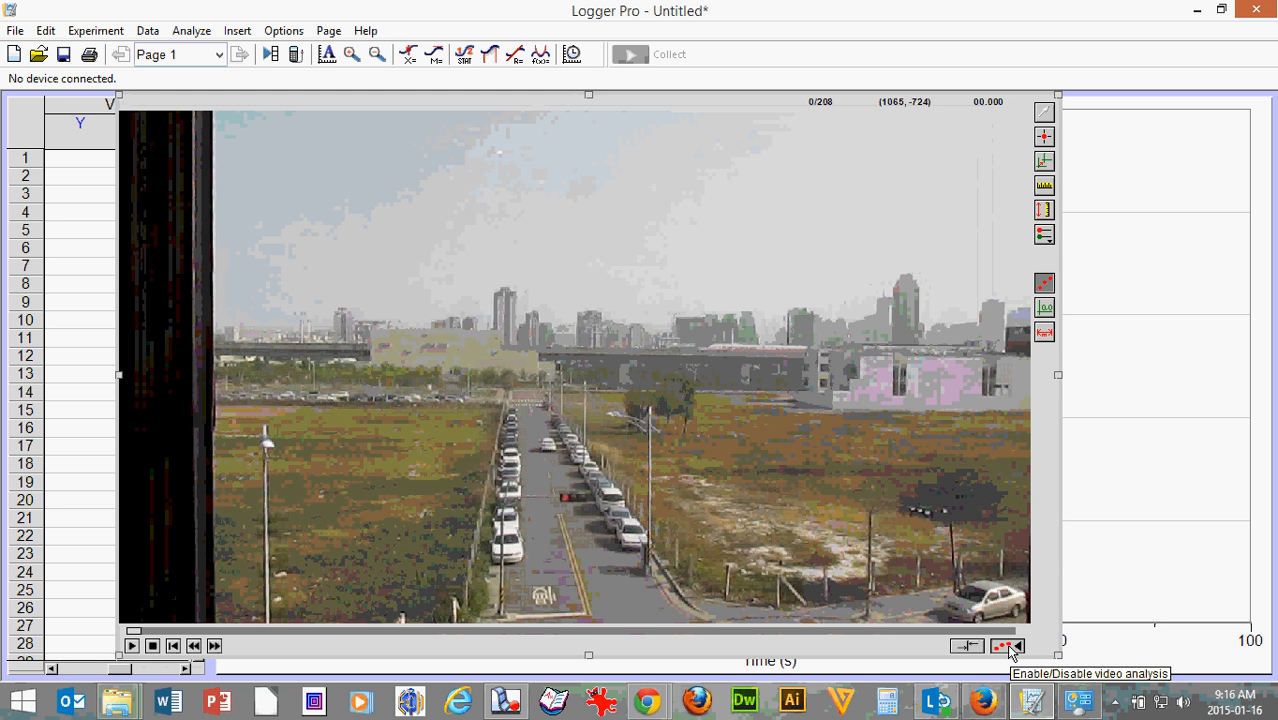
Start setting the movie scale and advance the movie frame by frame to frame 18, with the train on the viaduct
left_click(1044, 188)
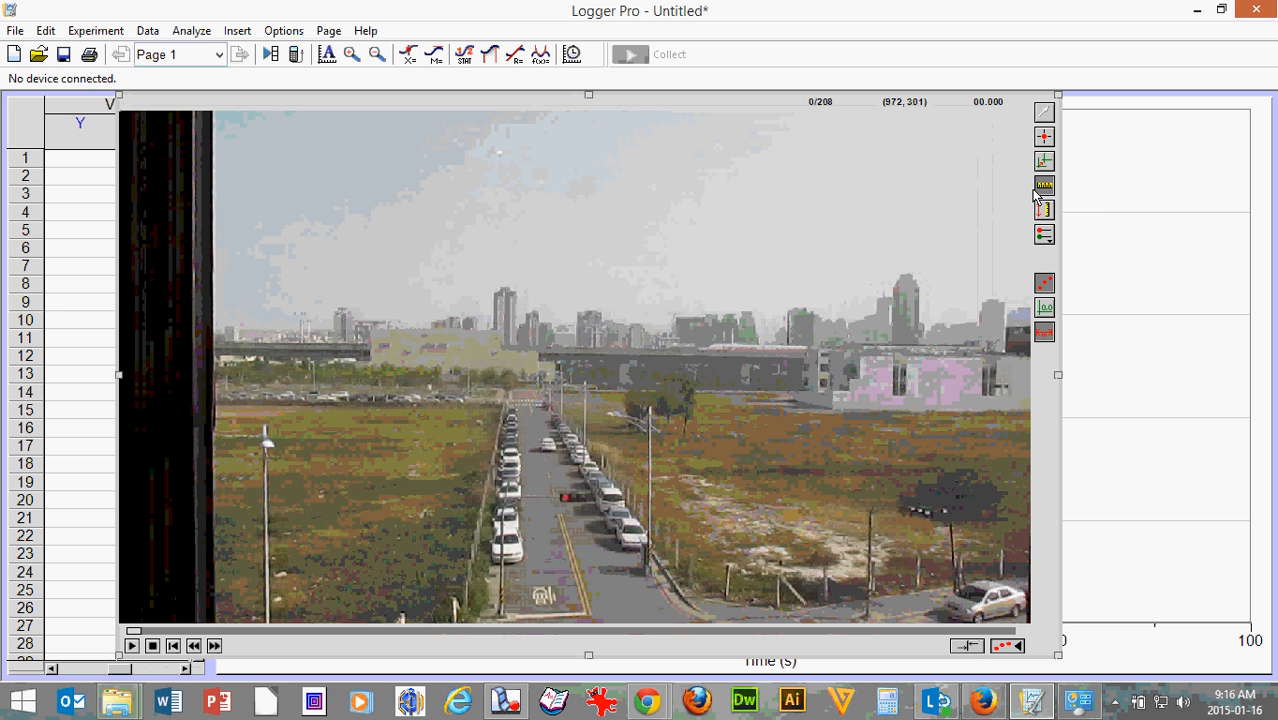
left_click(213, 646)
left_click(213, 646)
left_click(213, 646)
left_click(213, 646)
left_click(213, 646)
left_click(213, 646)
left_click(213, 646)
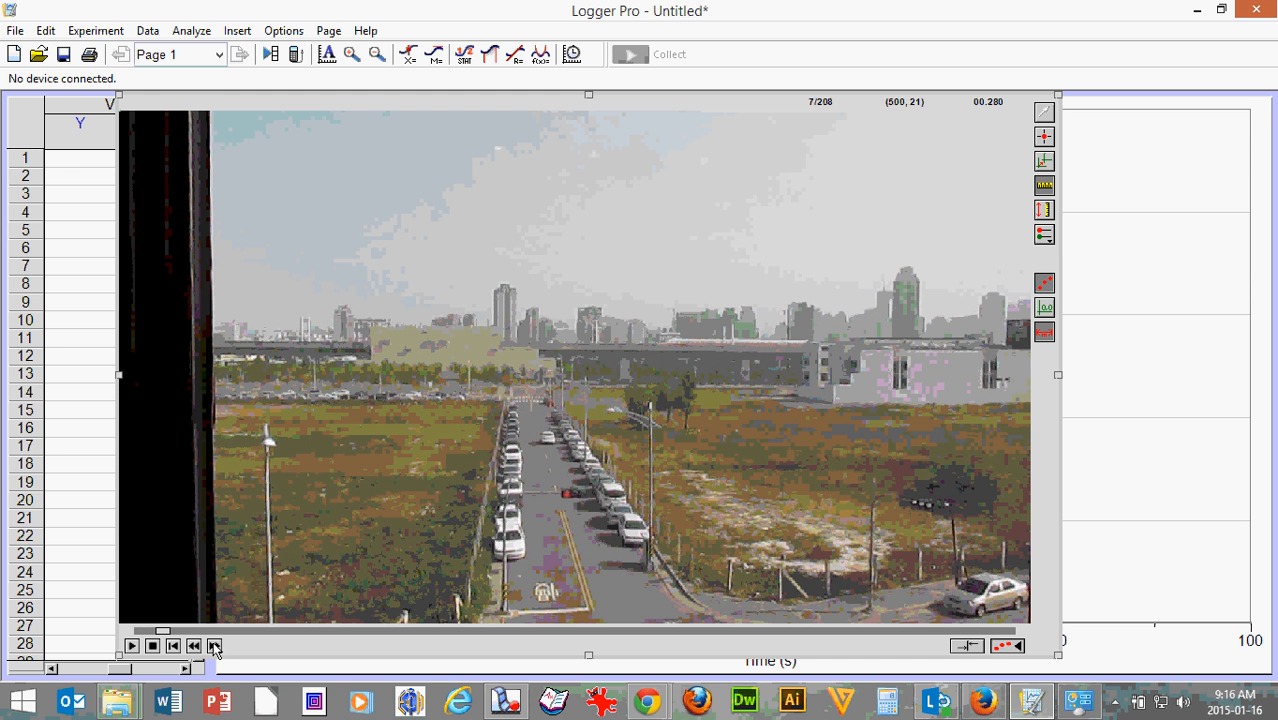
left_click(213, 646)
left_click(213, 646)
left_click(213, 646)
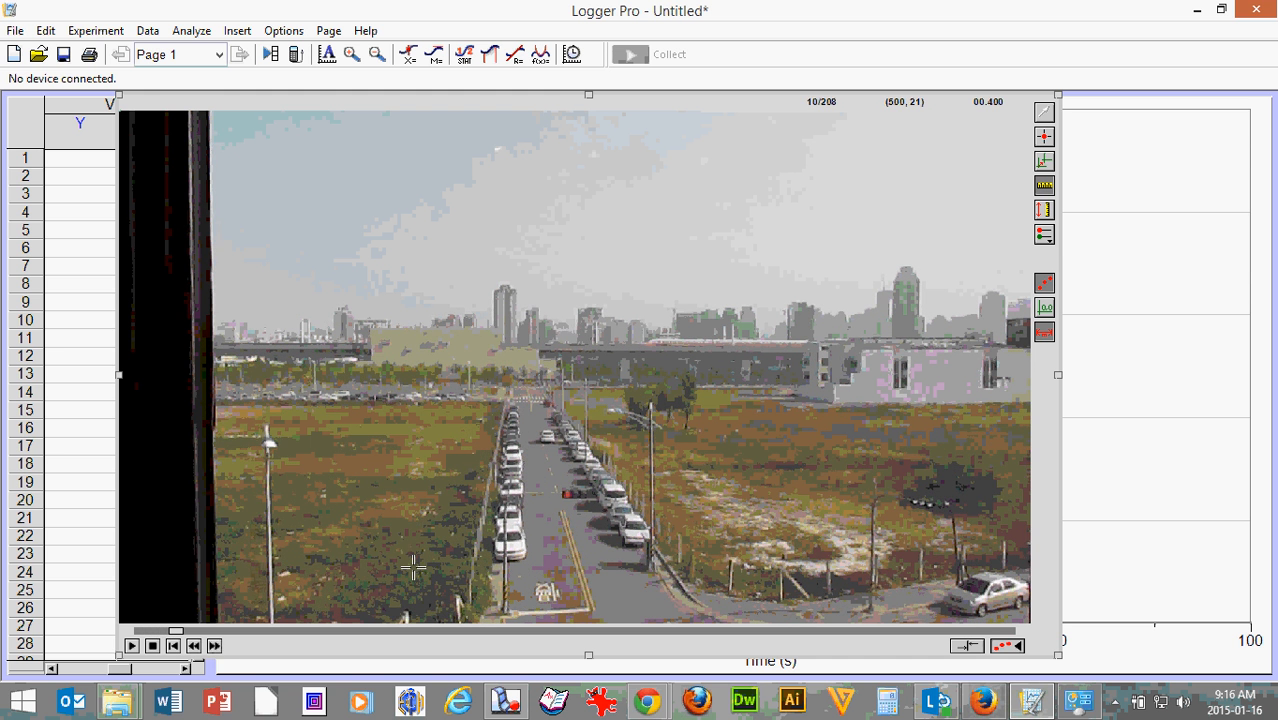
left_click(212, 645)
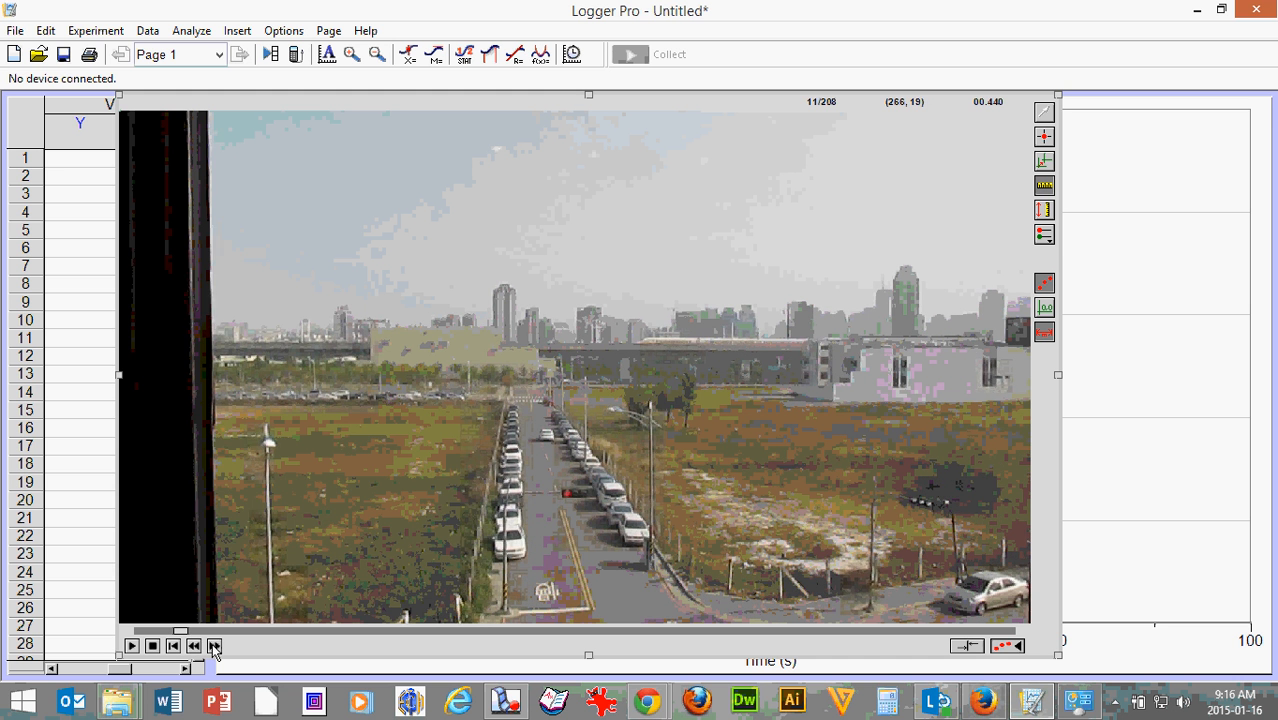
left_click(212, 645)
left_click(212, 645)
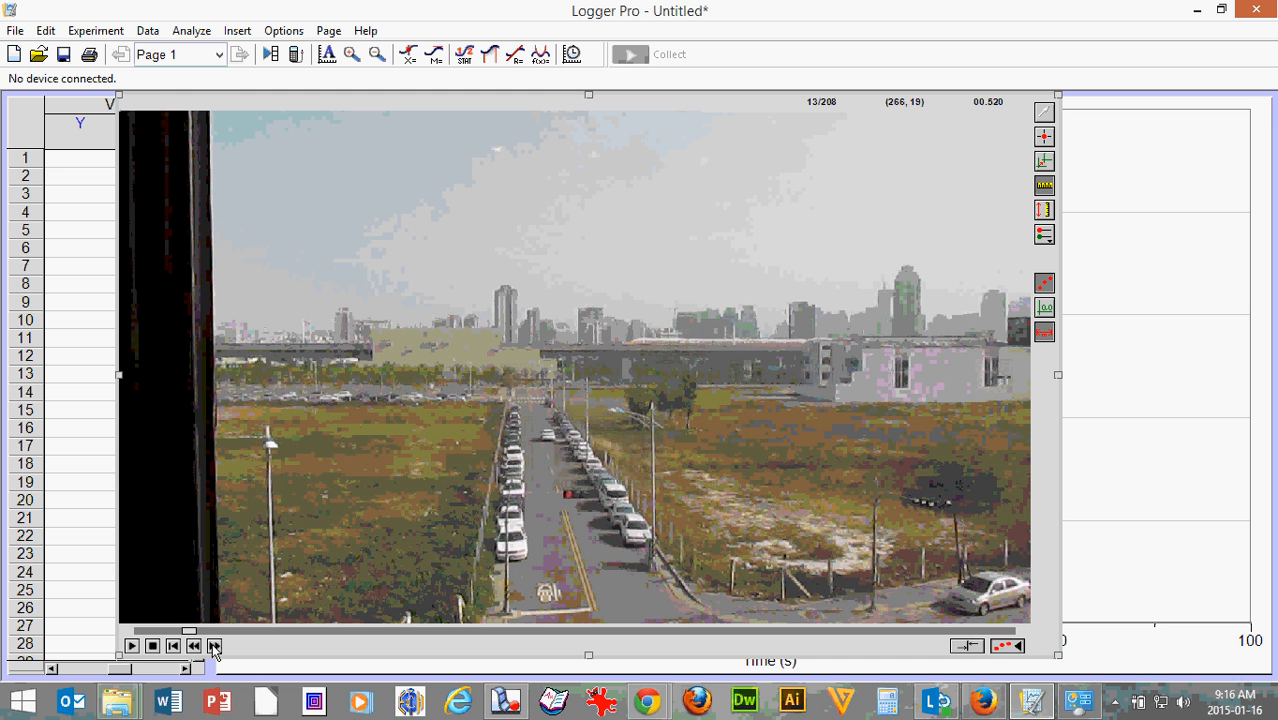
left_click(212, 645)
left_click(212, 645)
left_click(212, 645)
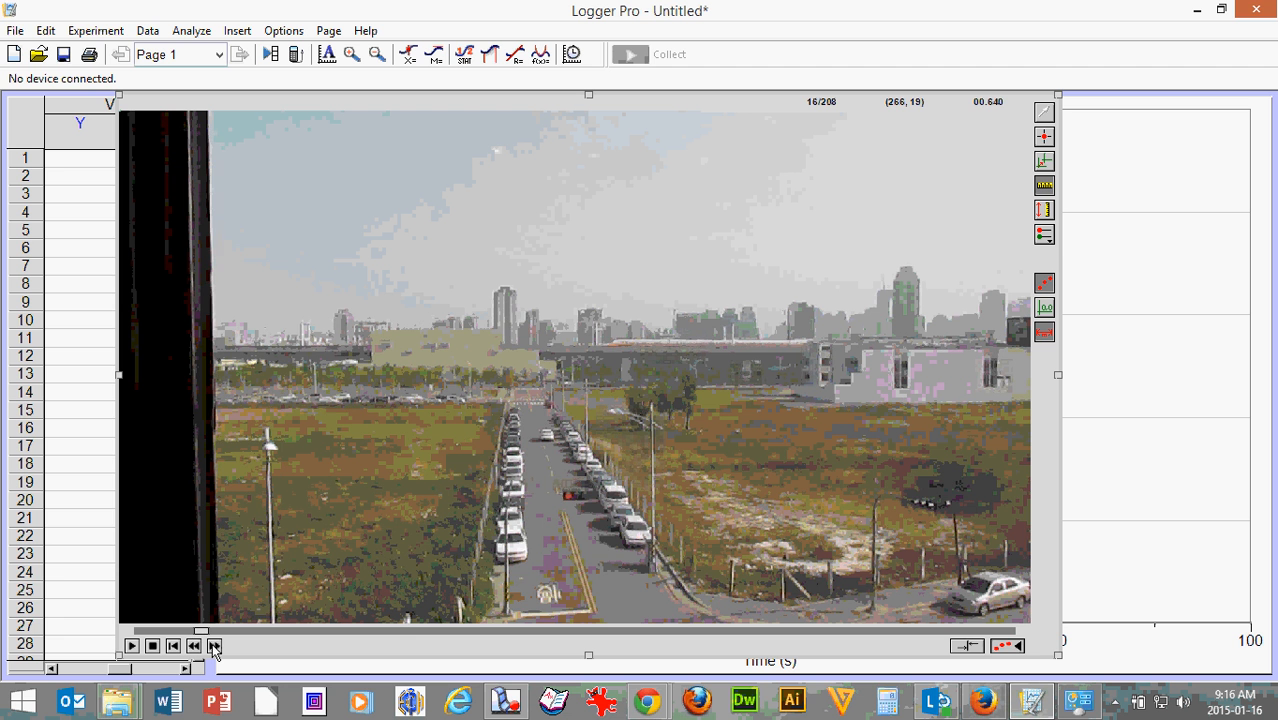
left_click(212, 645)
left_click(212, 645)
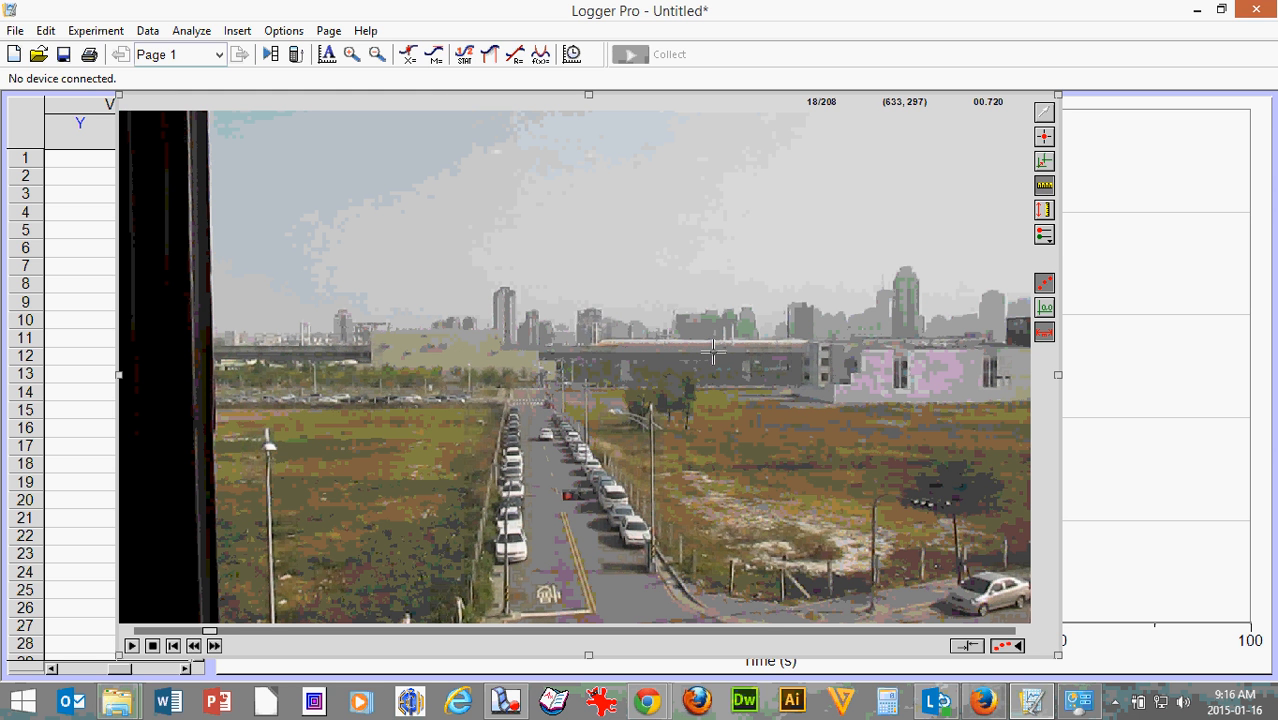
Draw a horizontal scale line along one section of the train on the viaduct and set its distance to 25 m
left_click_drag(713, 350, 777, 351)
left_click_drag(777, 351, 777, 351)
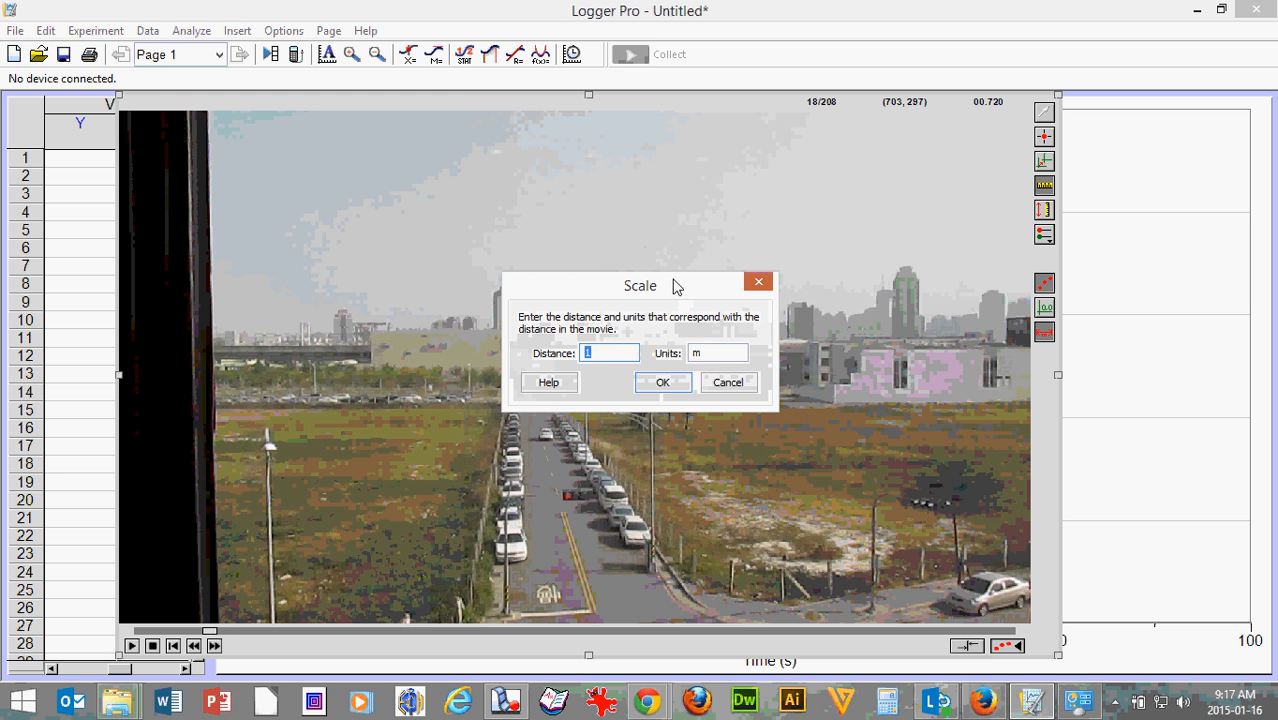
left_click_drag(675, 287, 566, 270)
type("25")
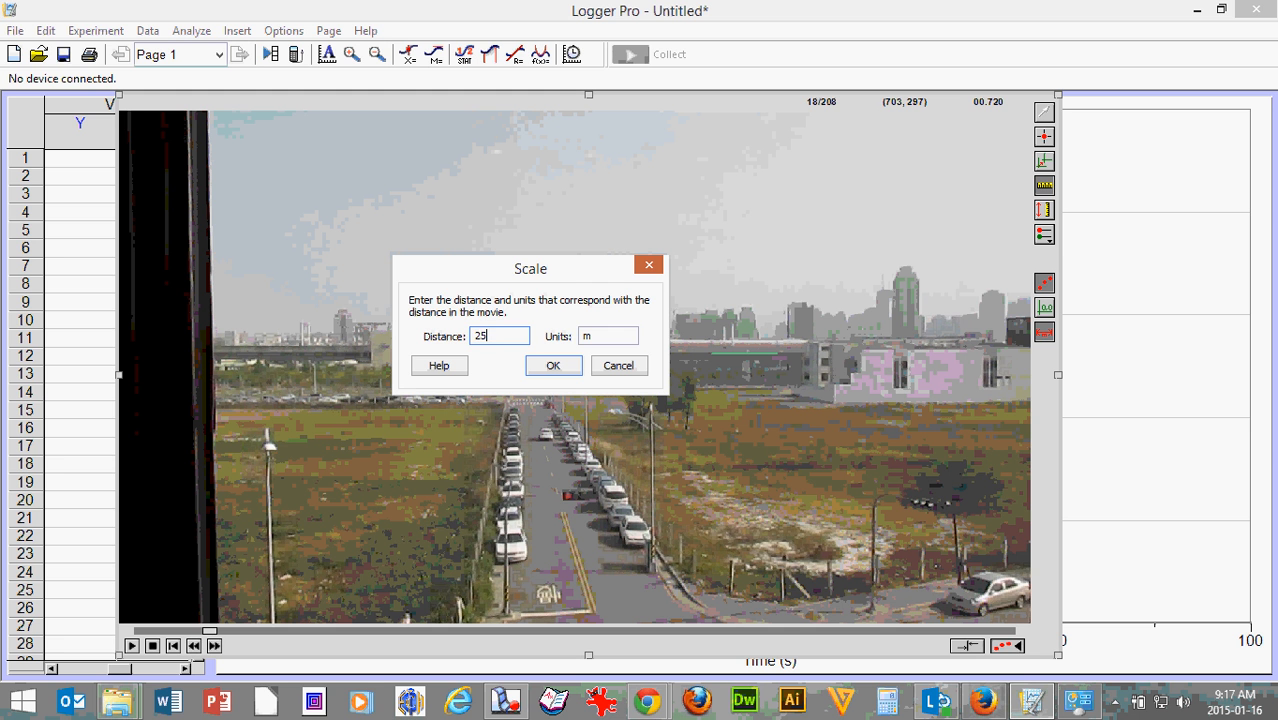
left_click(566, 369)
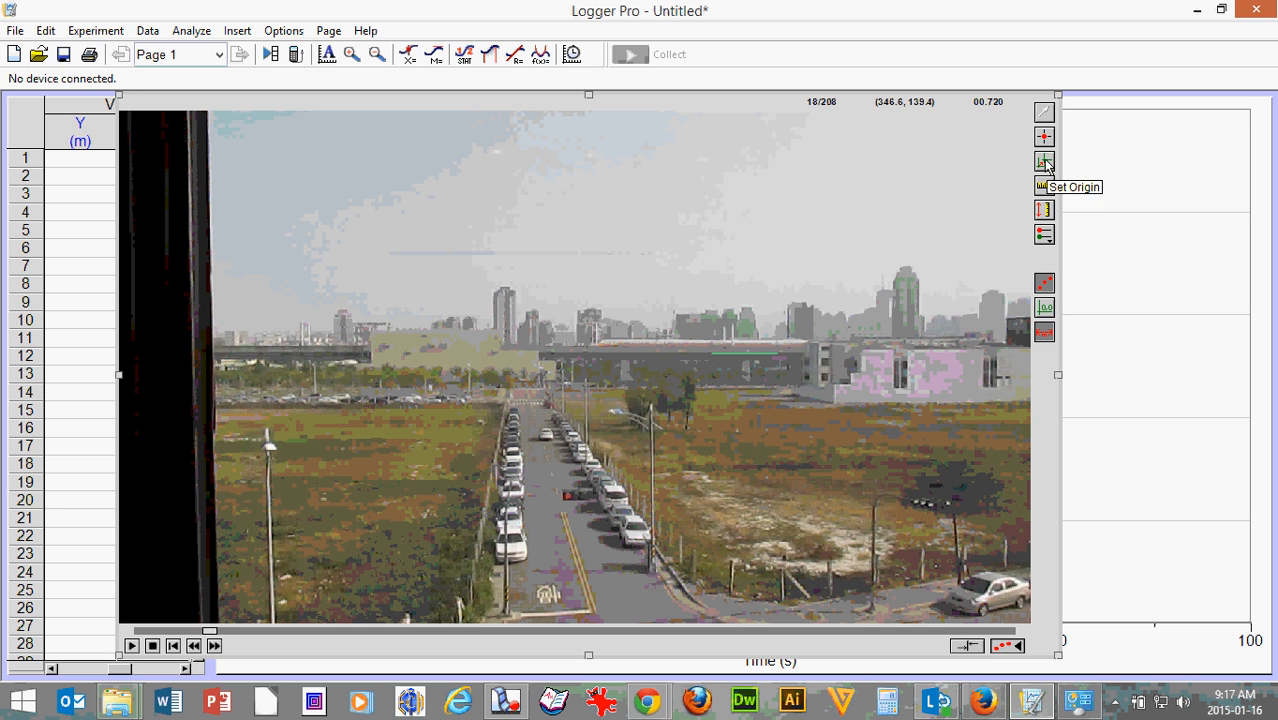
Return the movie to frame 0 and set the coordinate origin at the front of the train
left_click(193, 646)
left_click(193, 646)
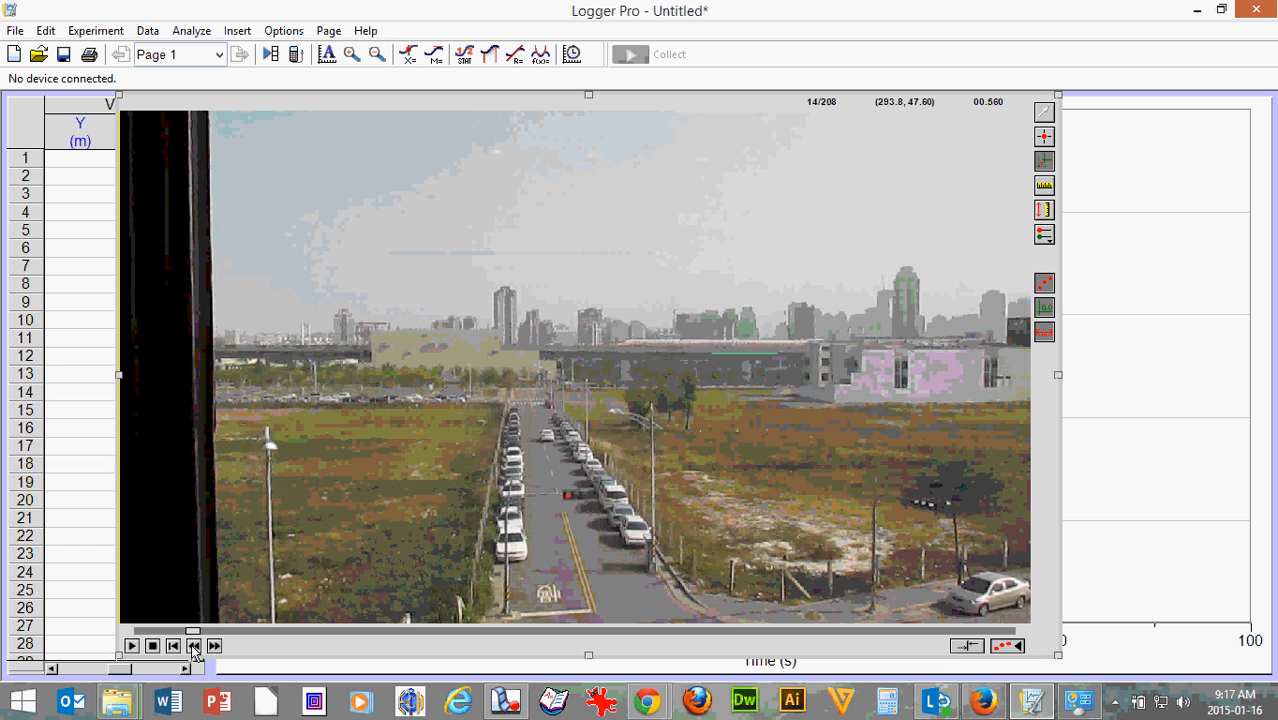
left_click(193, 646)
left_click(193, 646)
left_click(194, 647)
left_click(194, 647)
left_click(194, 647)
left_click(194, 647)
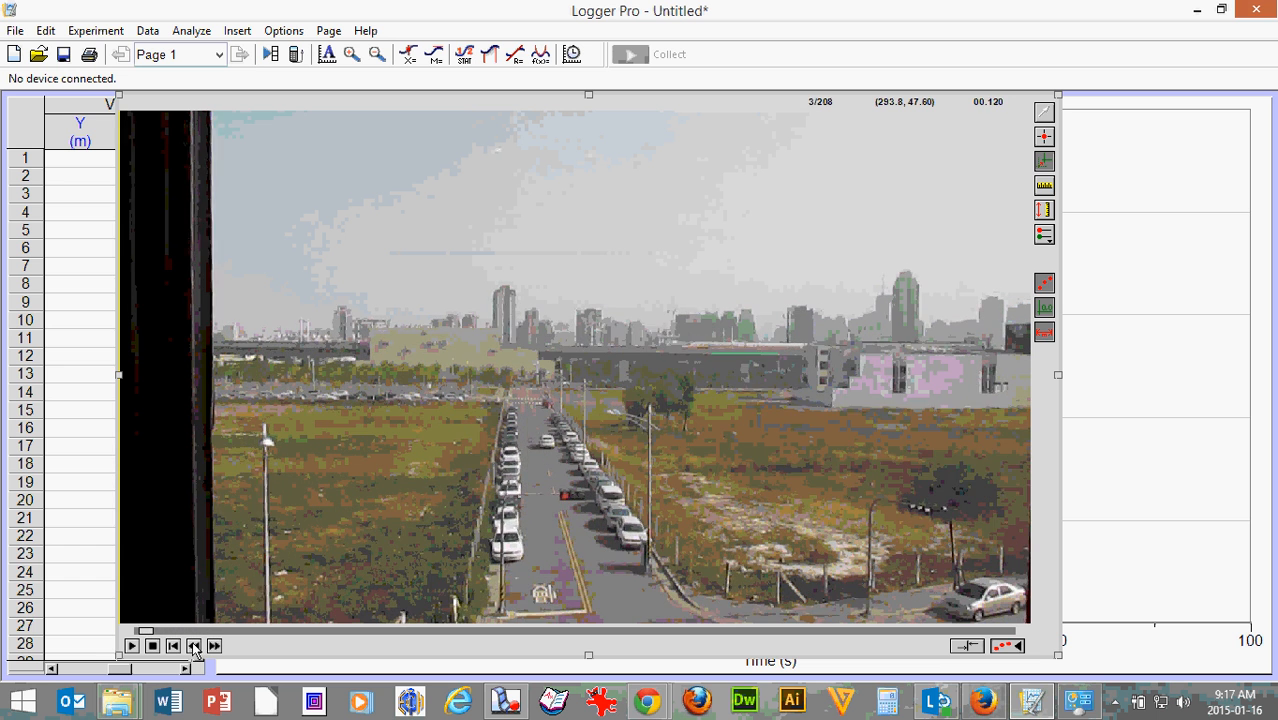
left_click(194, 647)
left_click(194, 647)
left_click(191, 645)
left_click(192, 645)
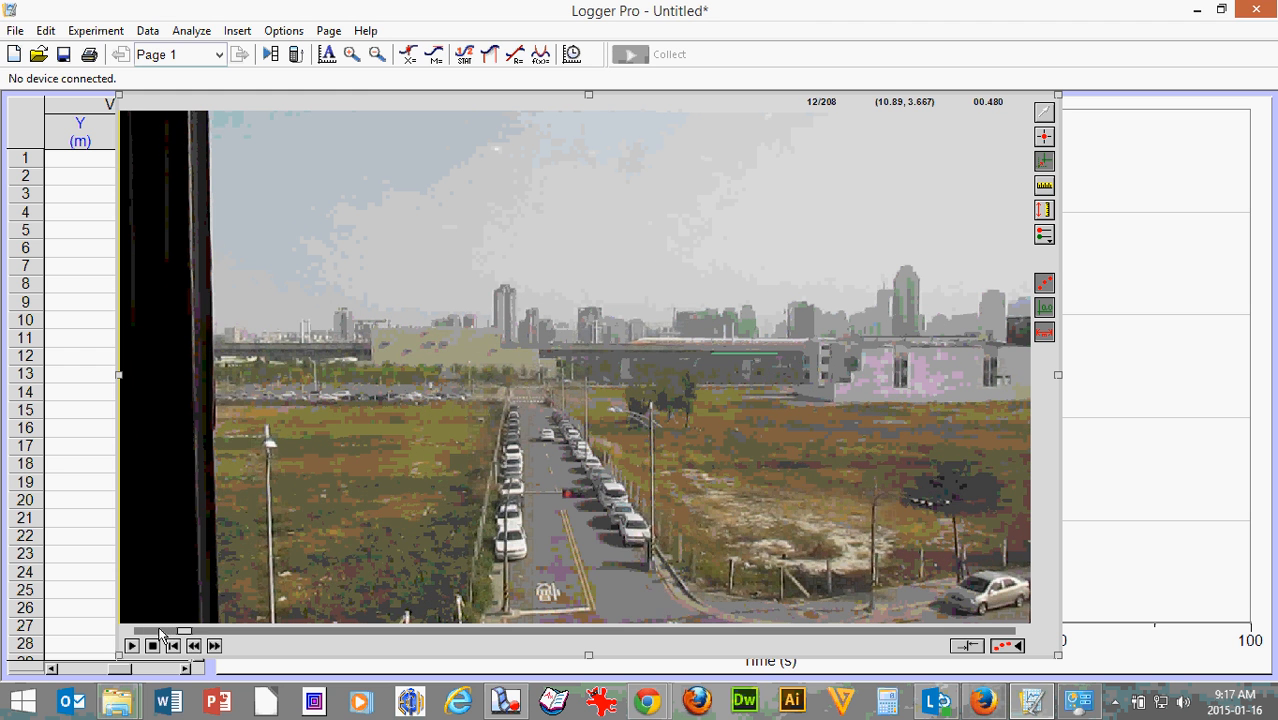
left_click(160, 631)
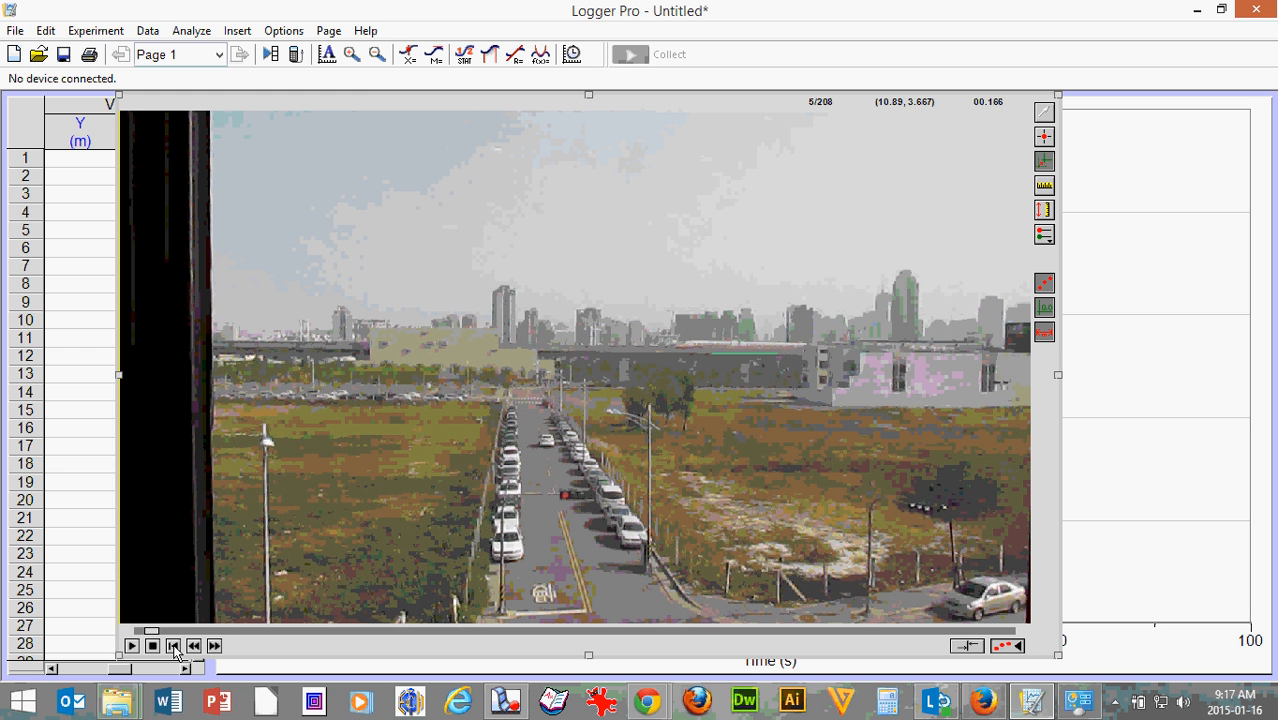
left_click(174, 647)
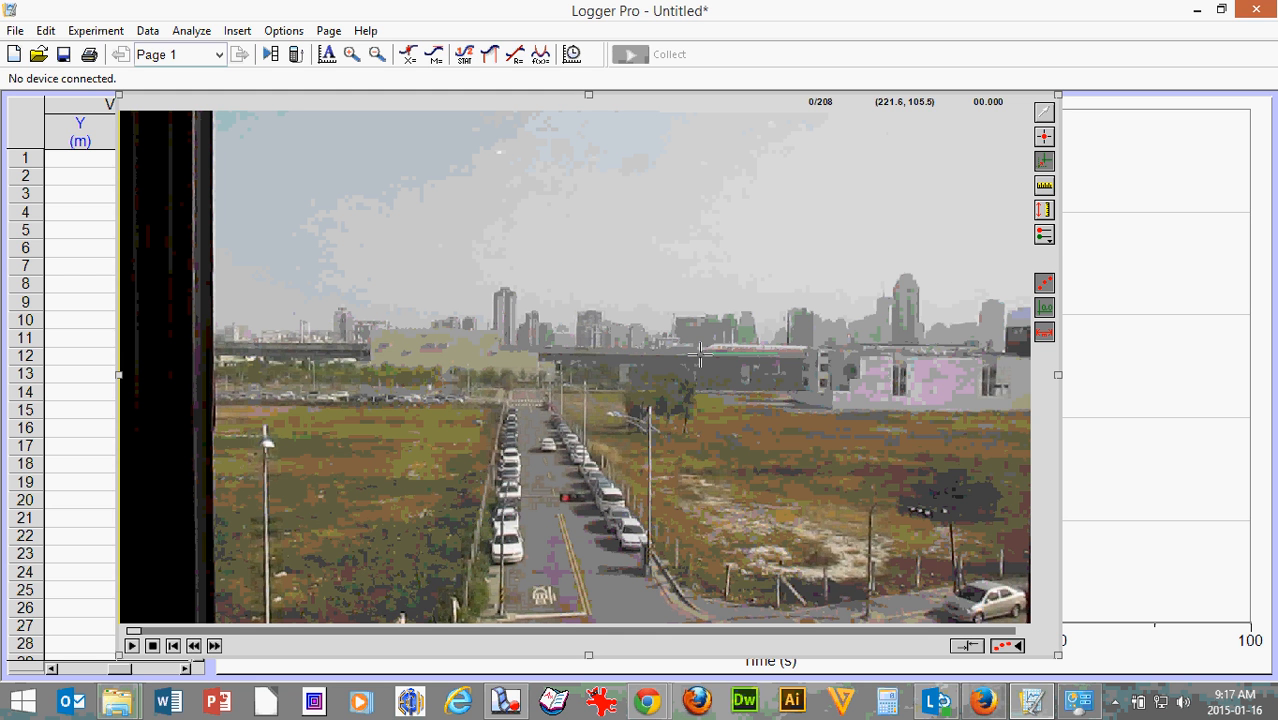
left_click(700, 353)
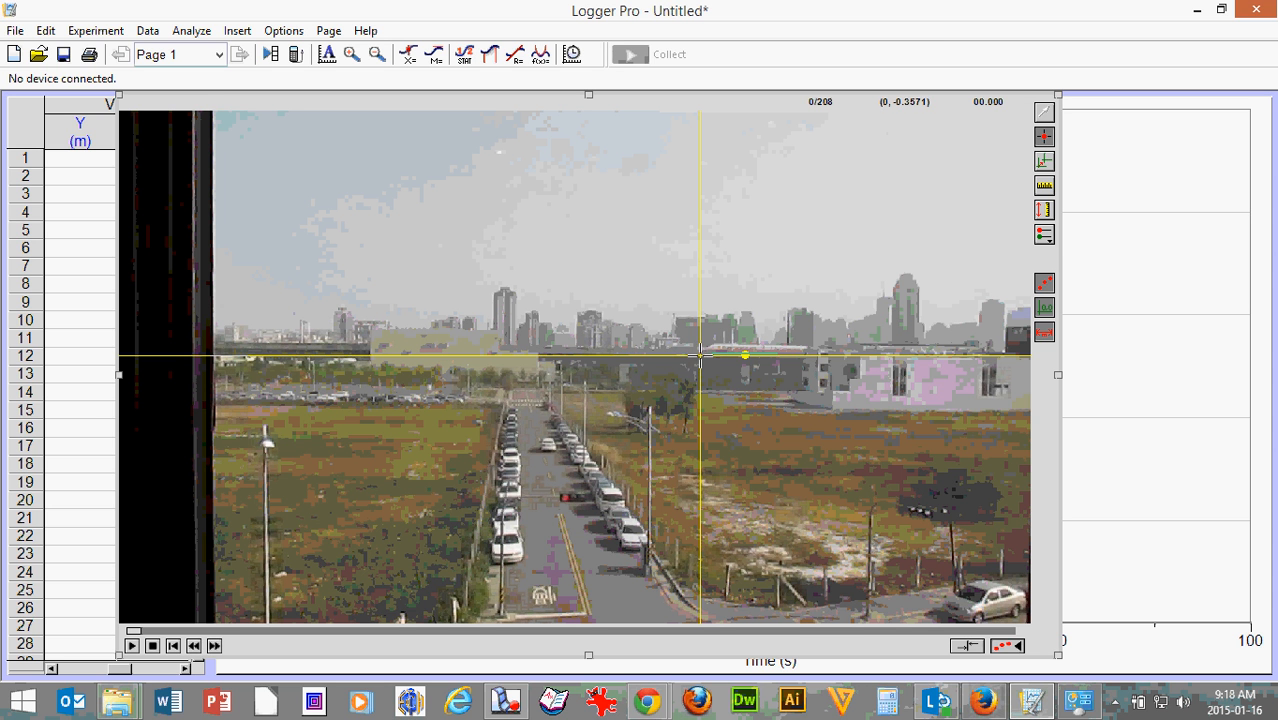
Mark the position of the train's front on frames 0, 3 and 6
left_click(700, 356)
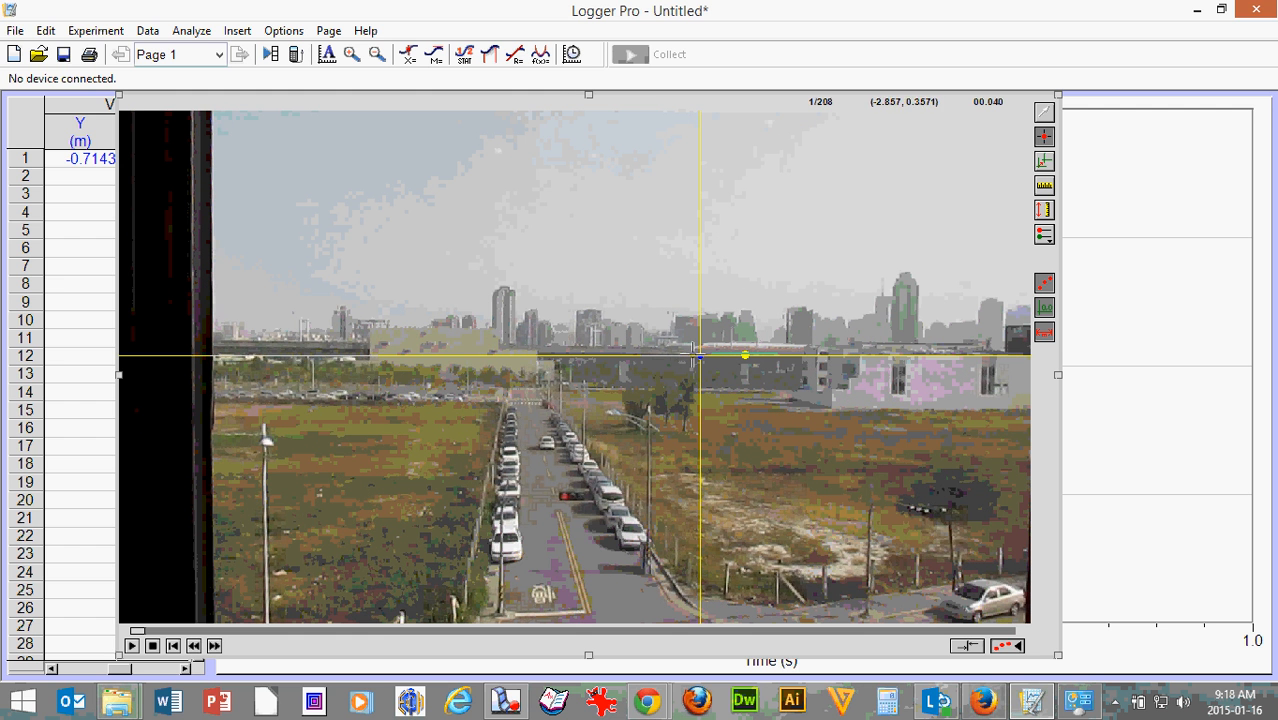
left_click(214, 646)
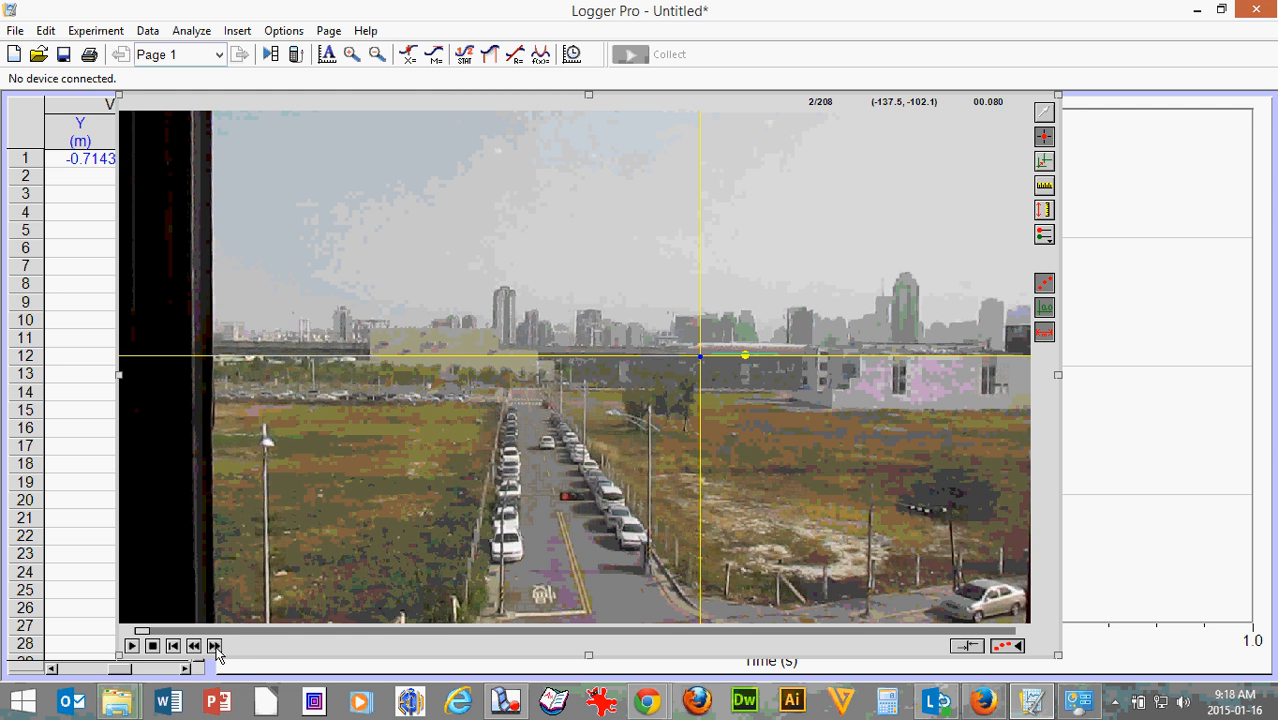
left_click(214, 646)
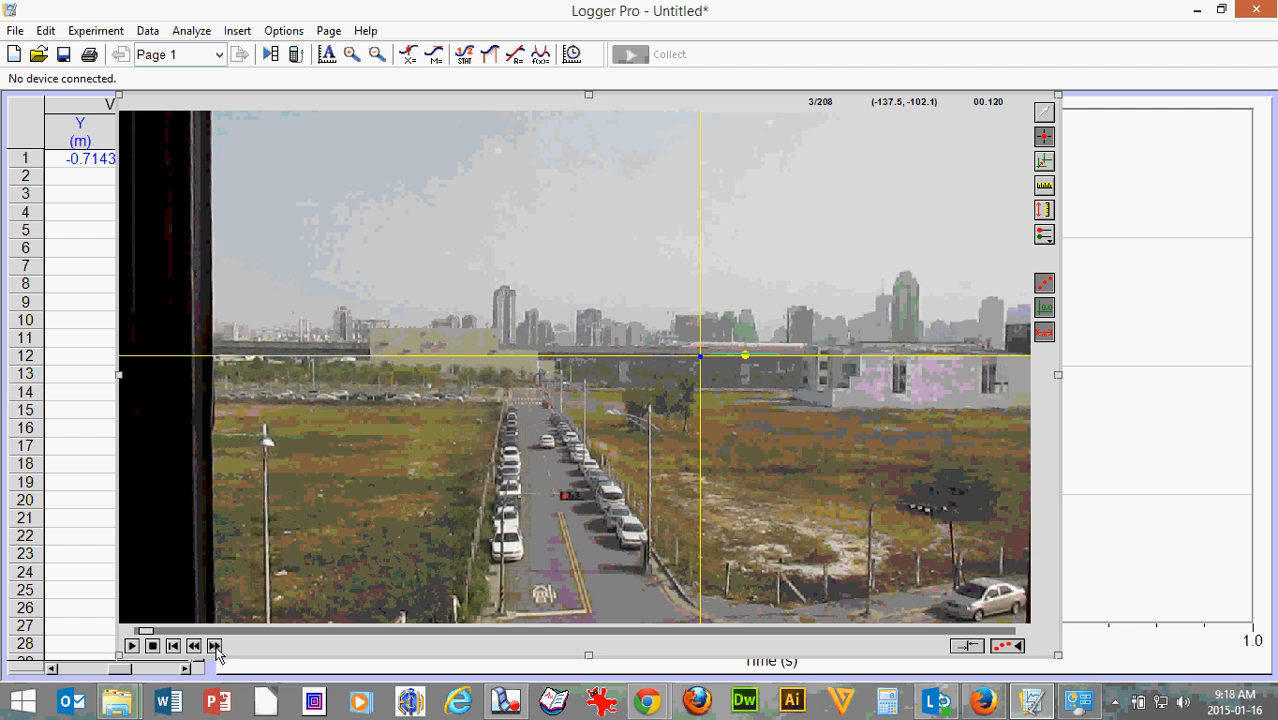
left_click(680, 355)
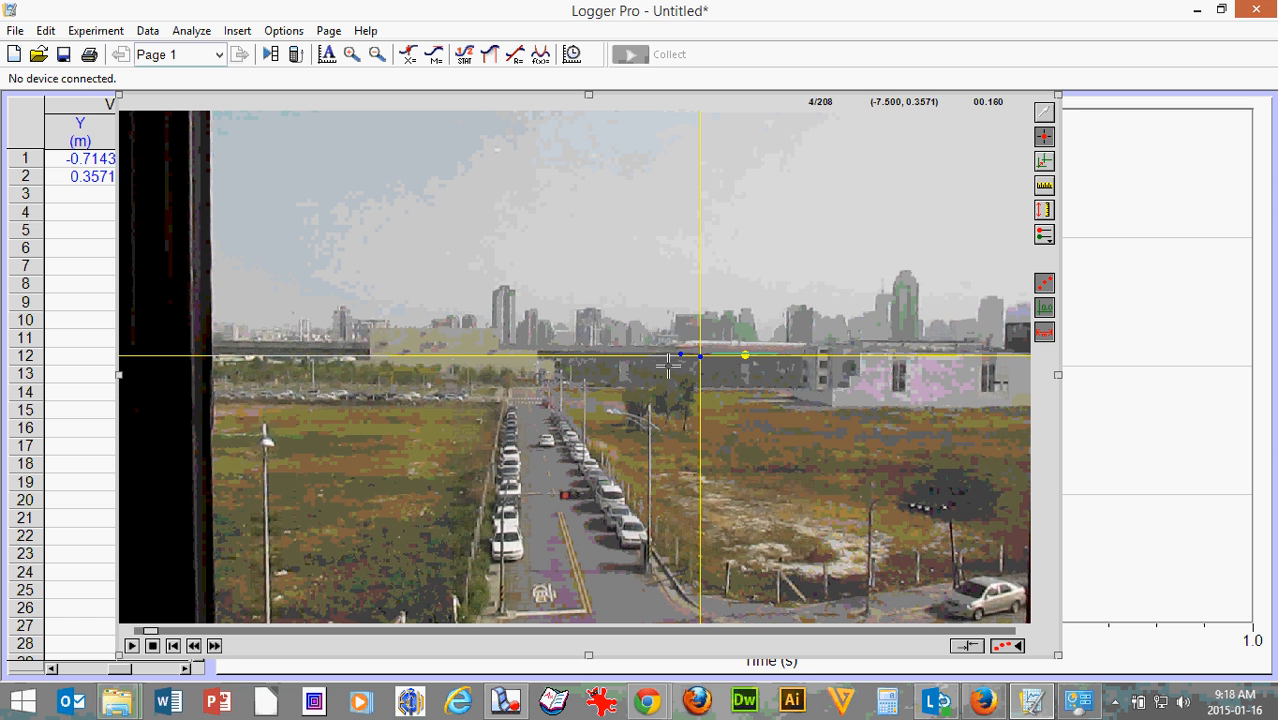
left_click(214, 646)
left_click(214, 646)
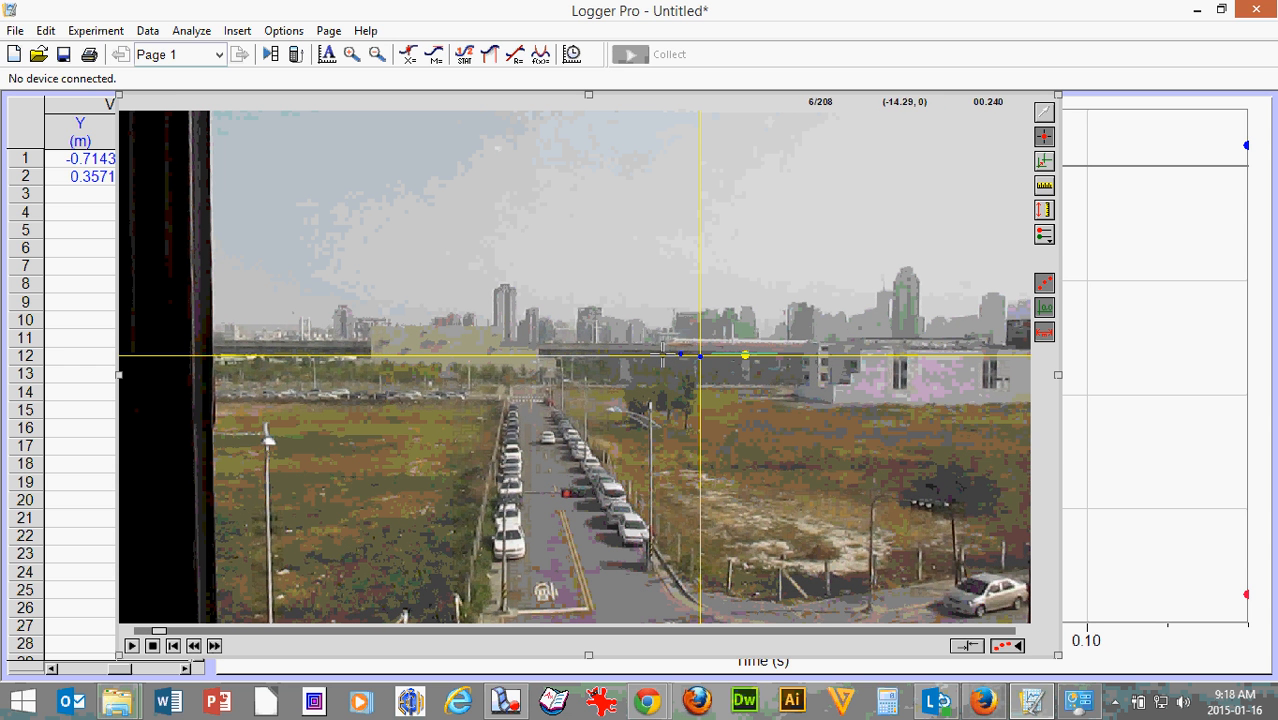
left_click(661, 354)
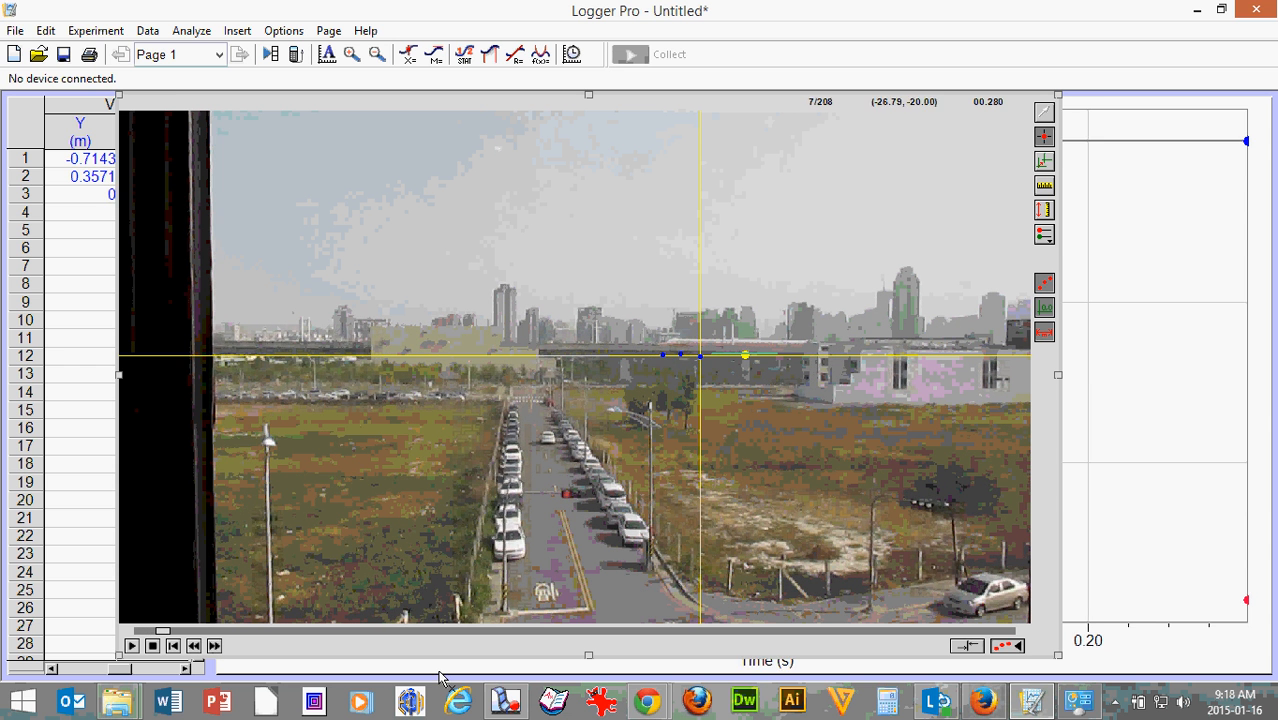
Add points at the train's front on frames 9, 12 and 15
left_click(214, 645)
left_click(214, 645)
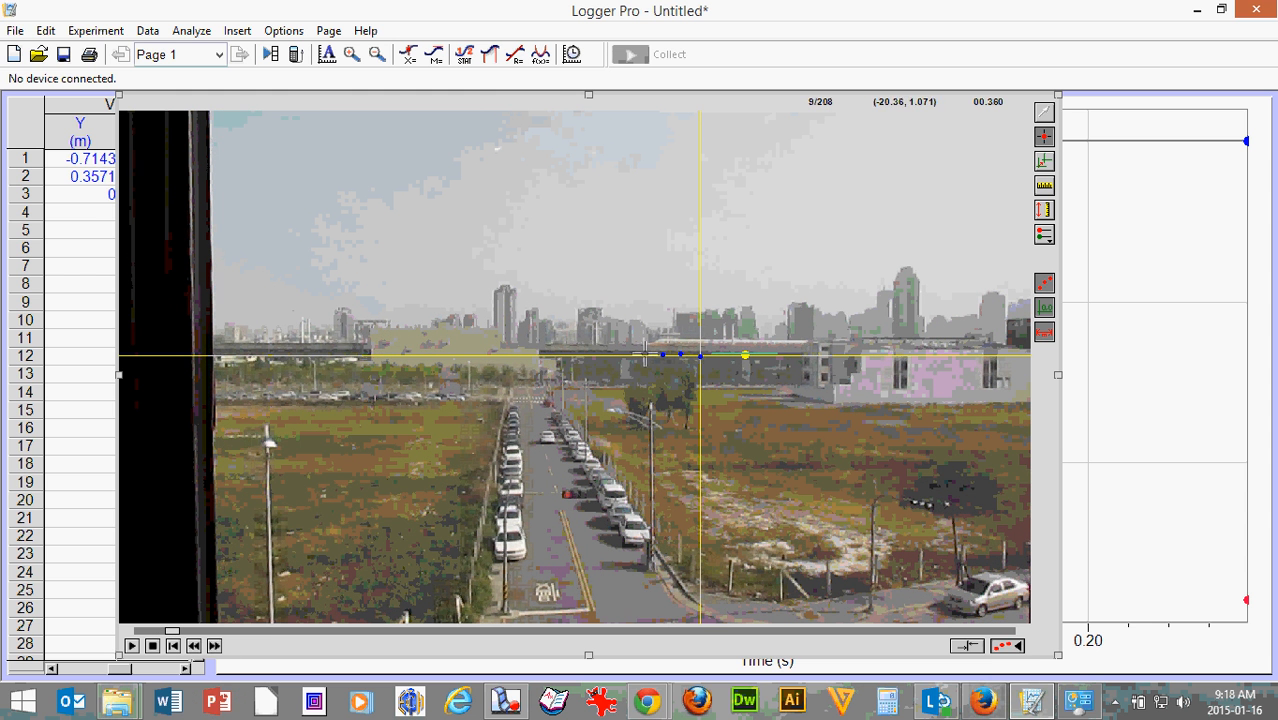
left_click(647, 355)
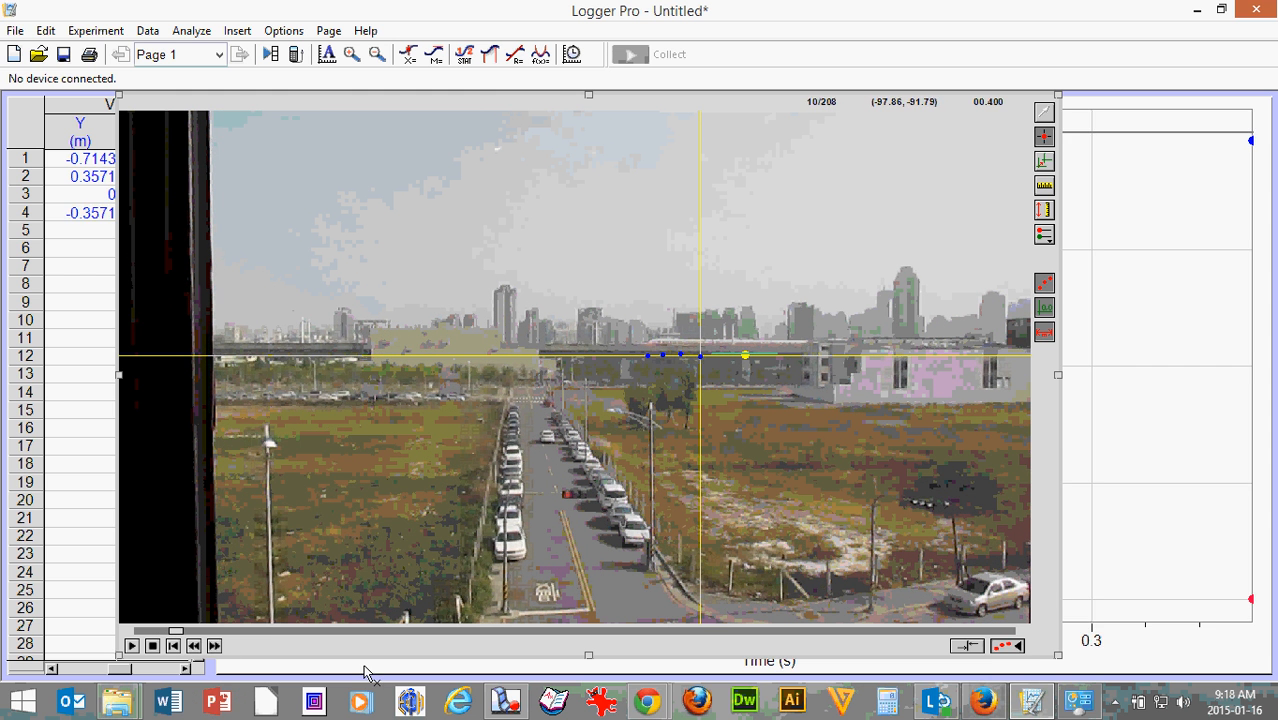
left_click(214, 645)
left_click(215, 645)
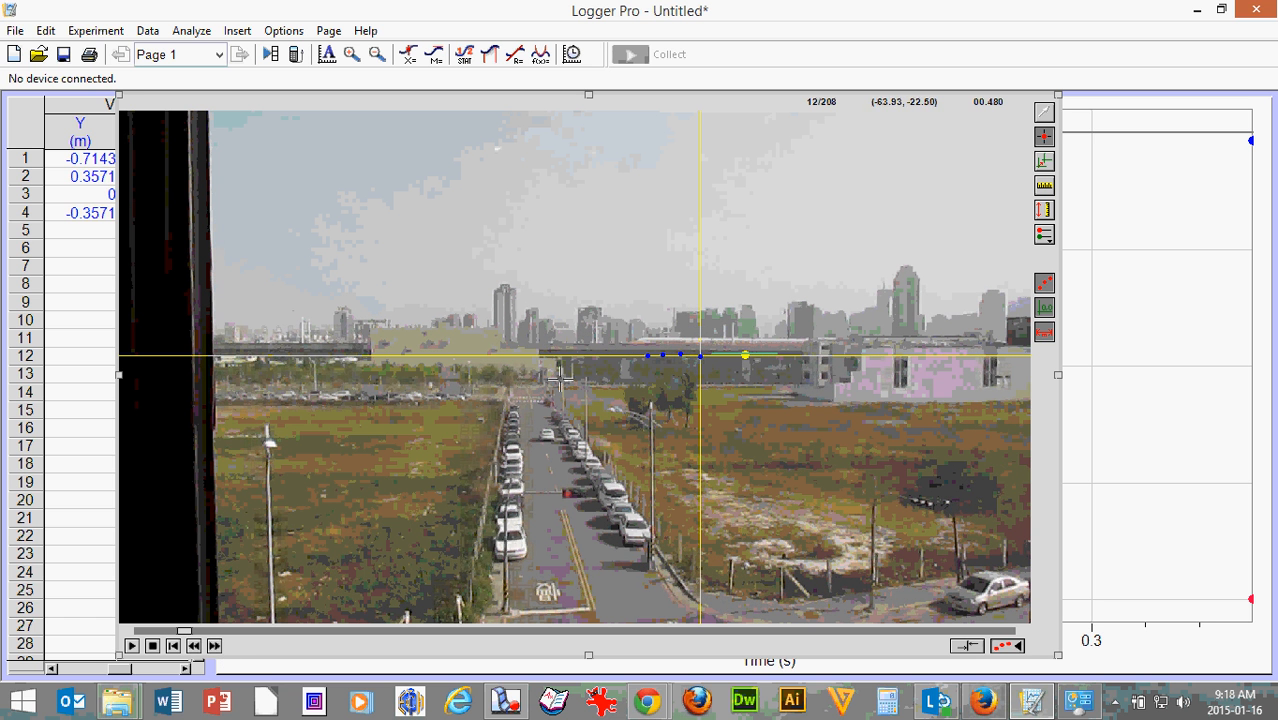
left_click(629, 354)
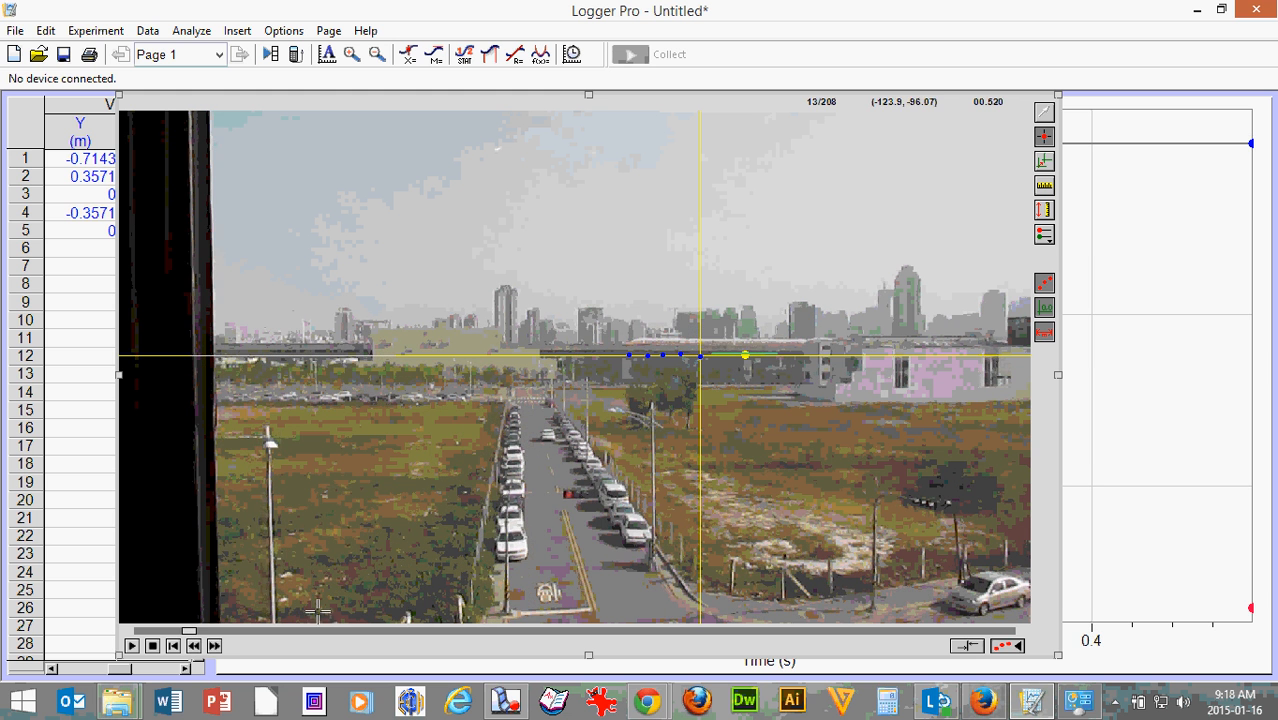
left_click(218, 645)
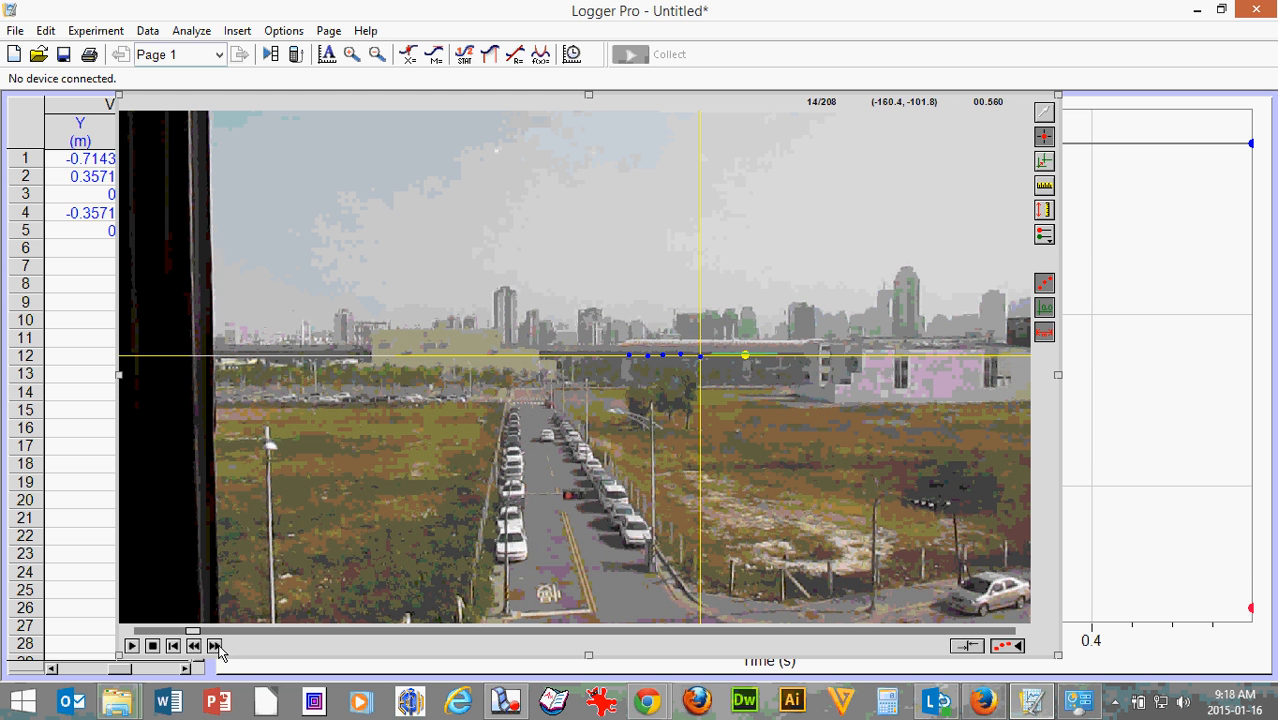
left_click(218, 645)
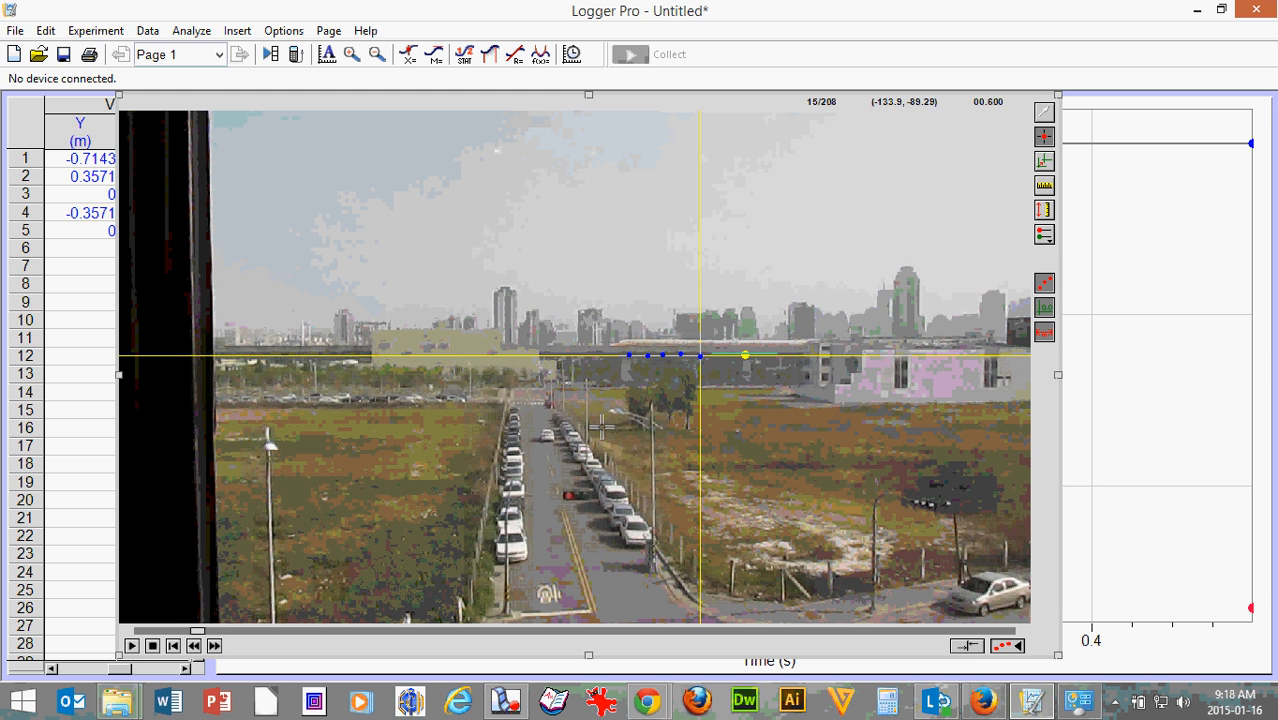
left_click(610, 354)
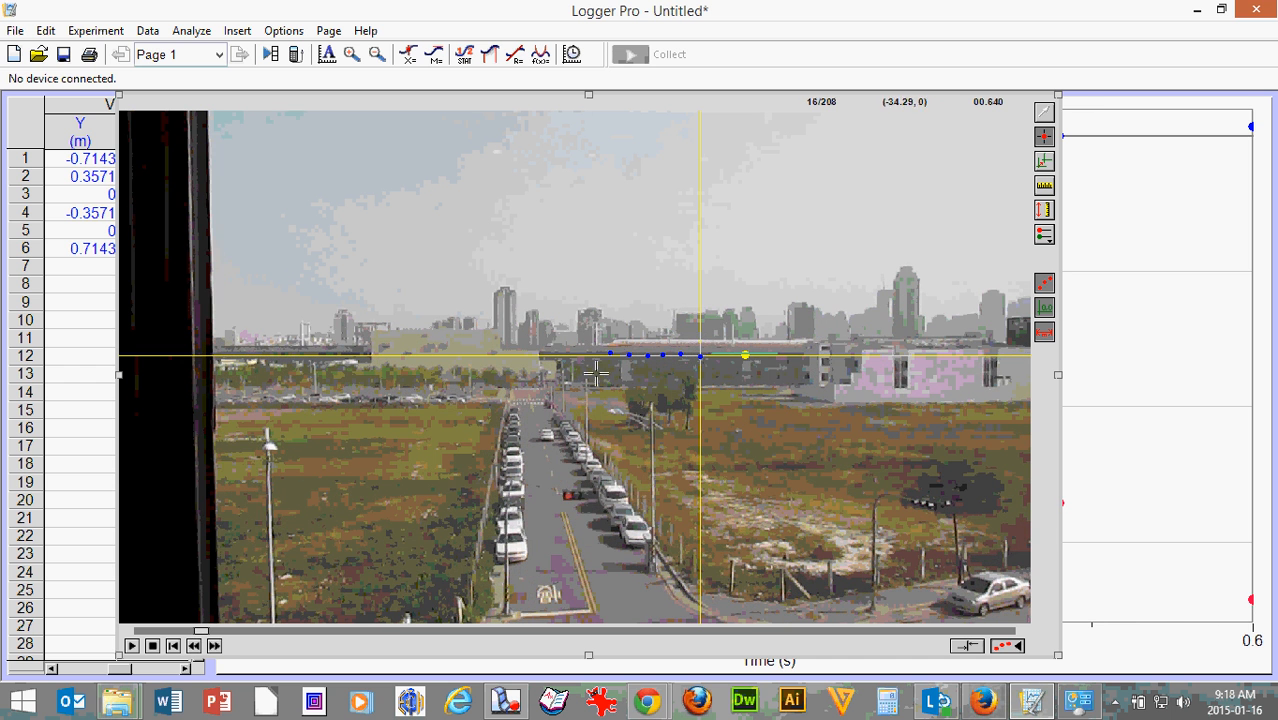
Continue tracking the train's front with points on frames 19 and 22
left_click(214, 645)
left_click(215, 645)
left_click(215, 645)
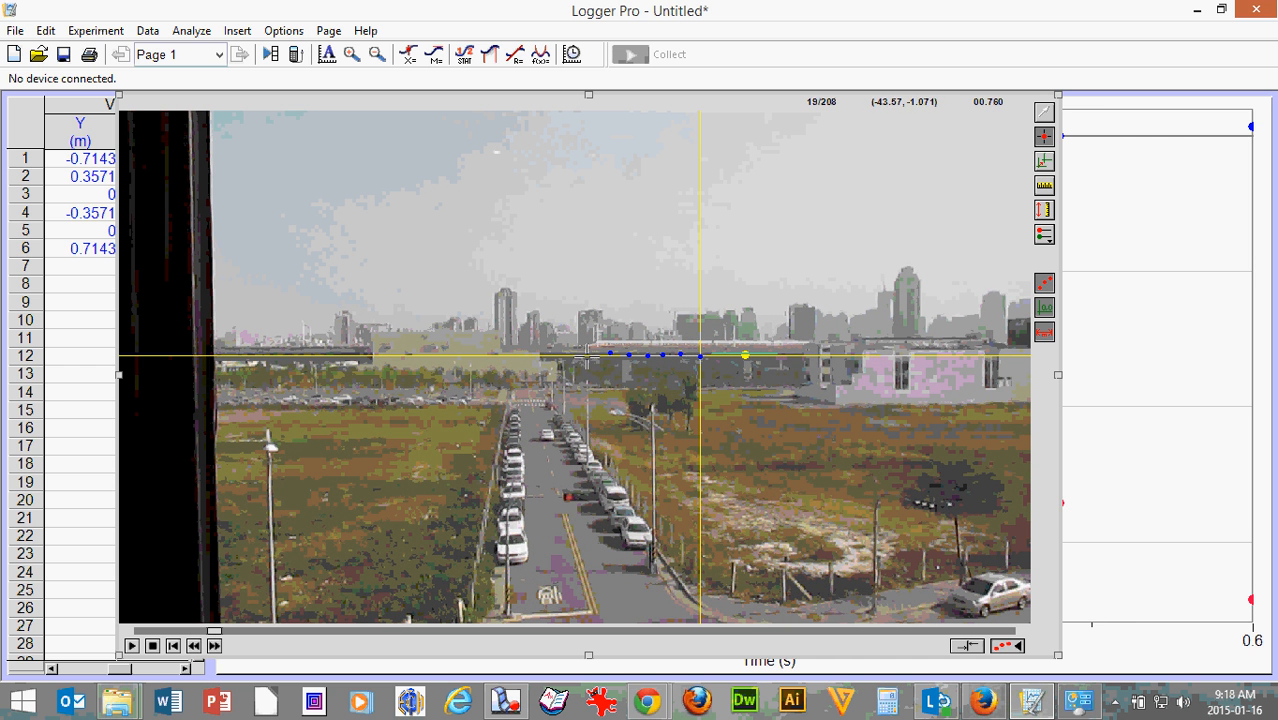
left_click(587, 355)
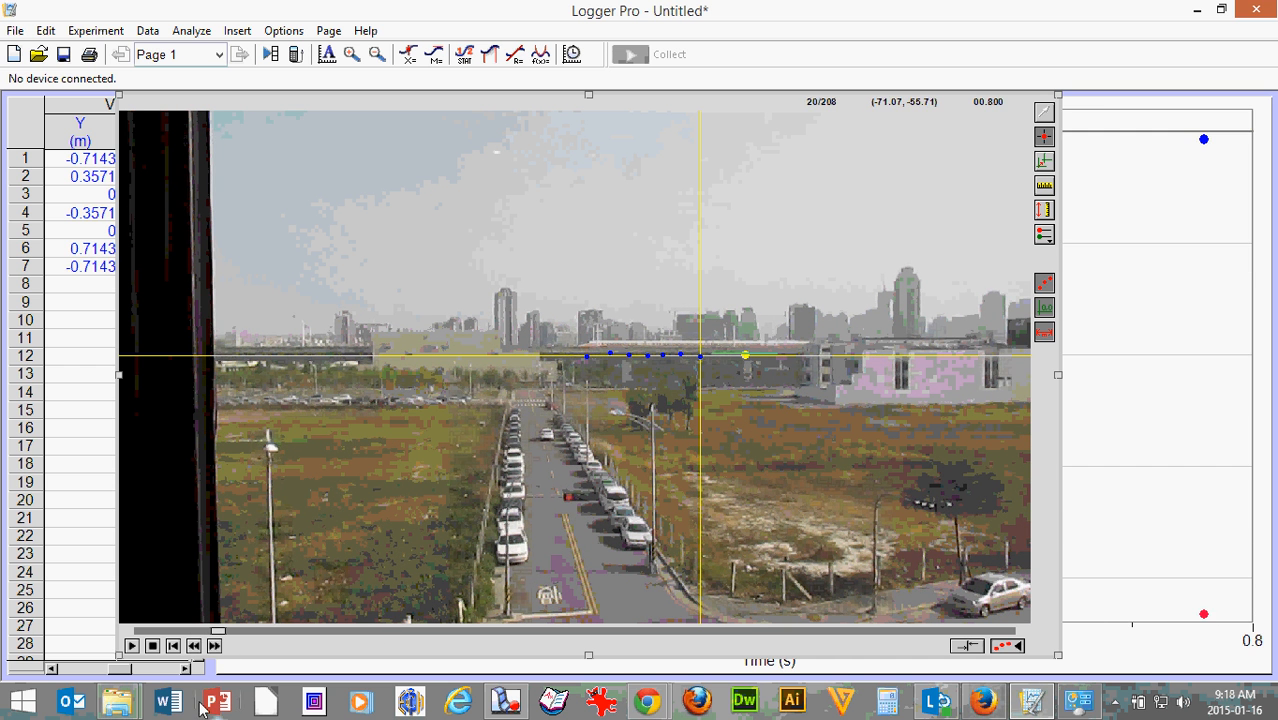
left_click(214, 645)
left_click(214, 645)
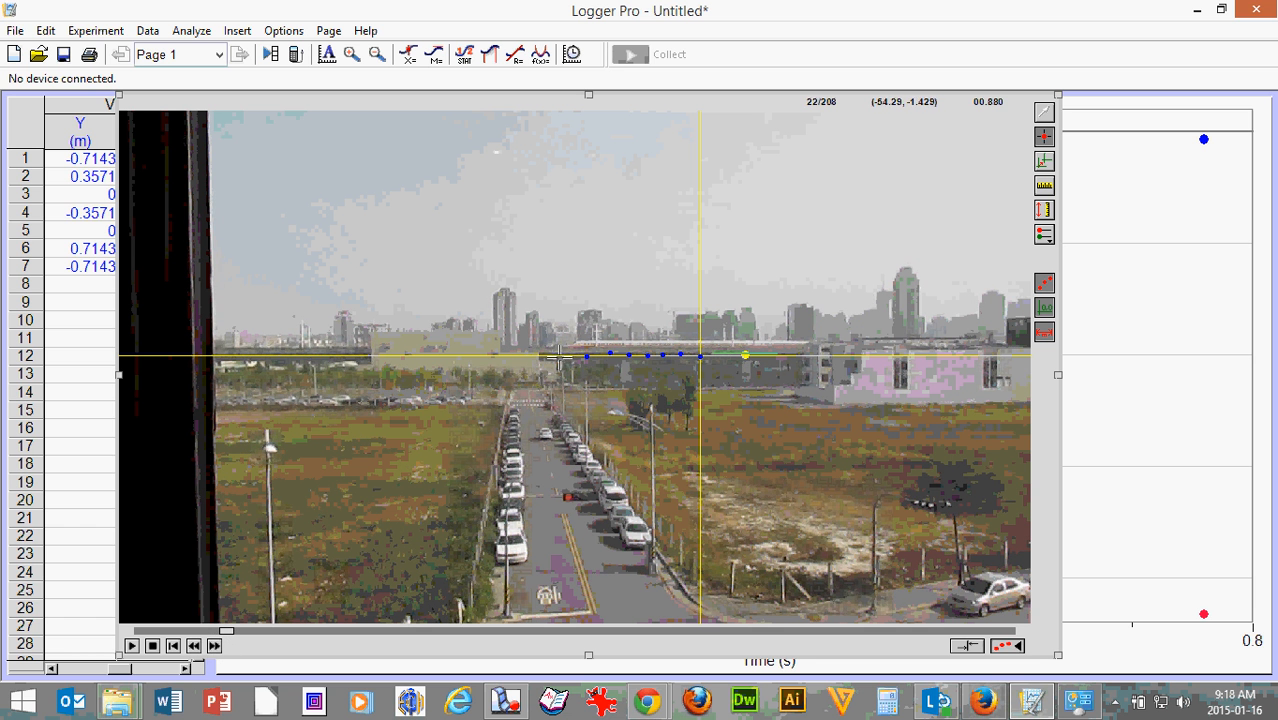
left_click(569, 355)
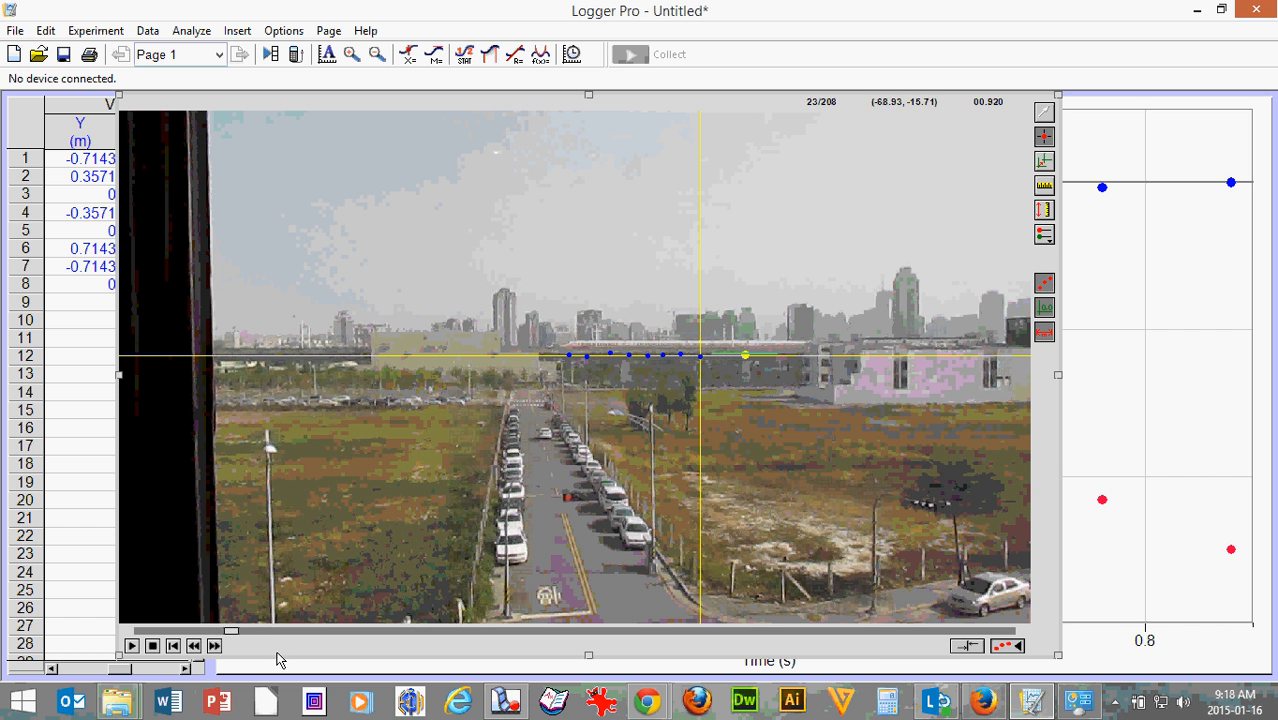
Mark the position of the train's front on frames 25, 29 and 31
left_click(214, 645)
left_click(214, 645)
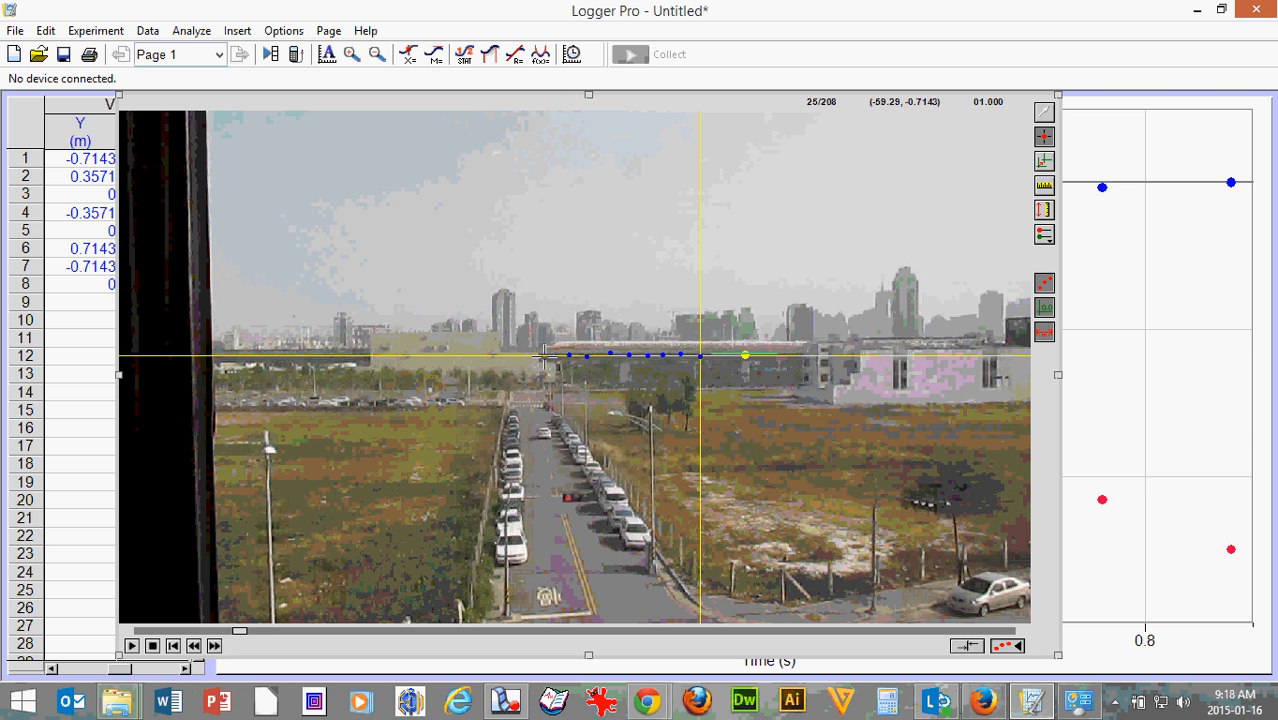
left_click(543, 355)
left_click(214, 645)
left_click(214, 645)
left_click(214, 645)
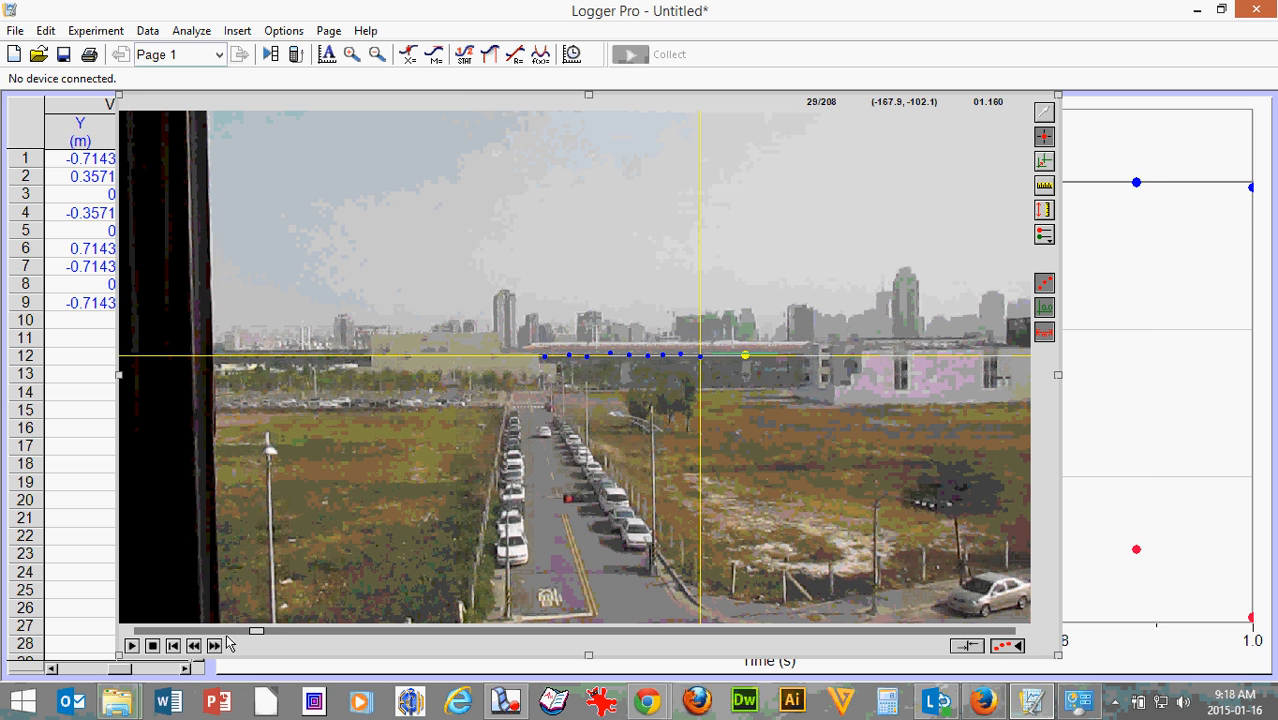
left_click(523, 354)
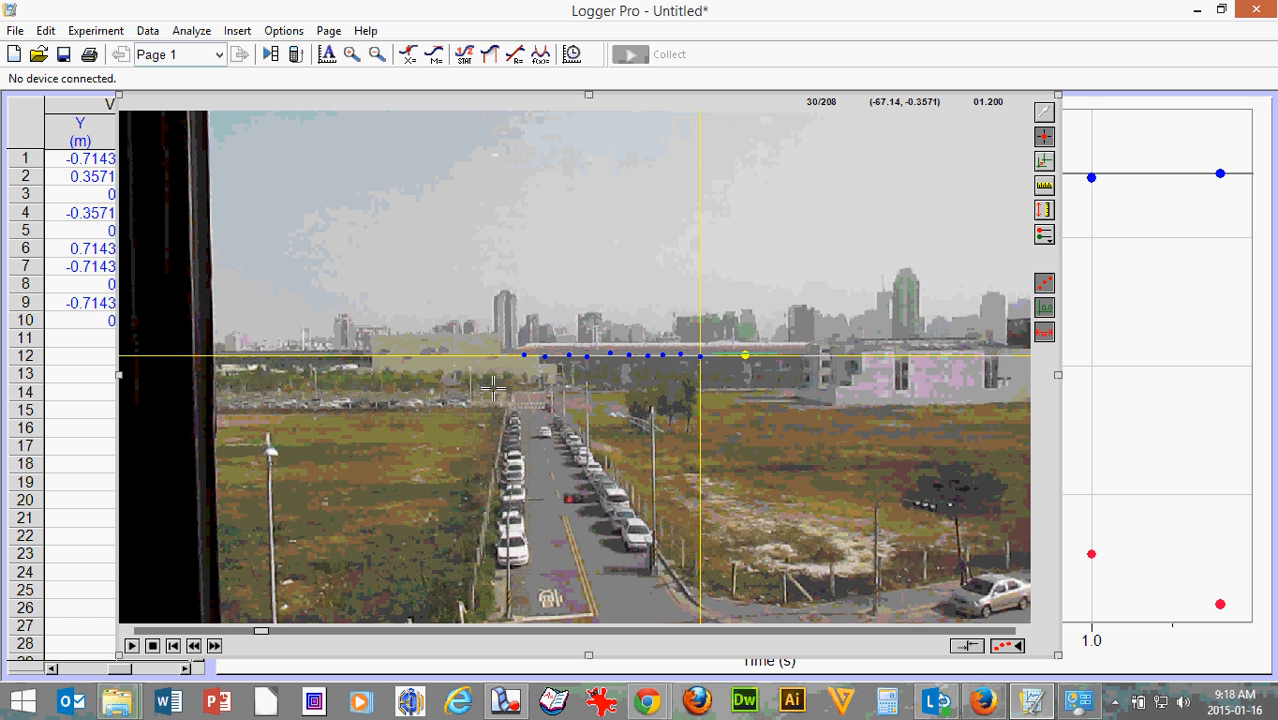
left_click(213, 647)
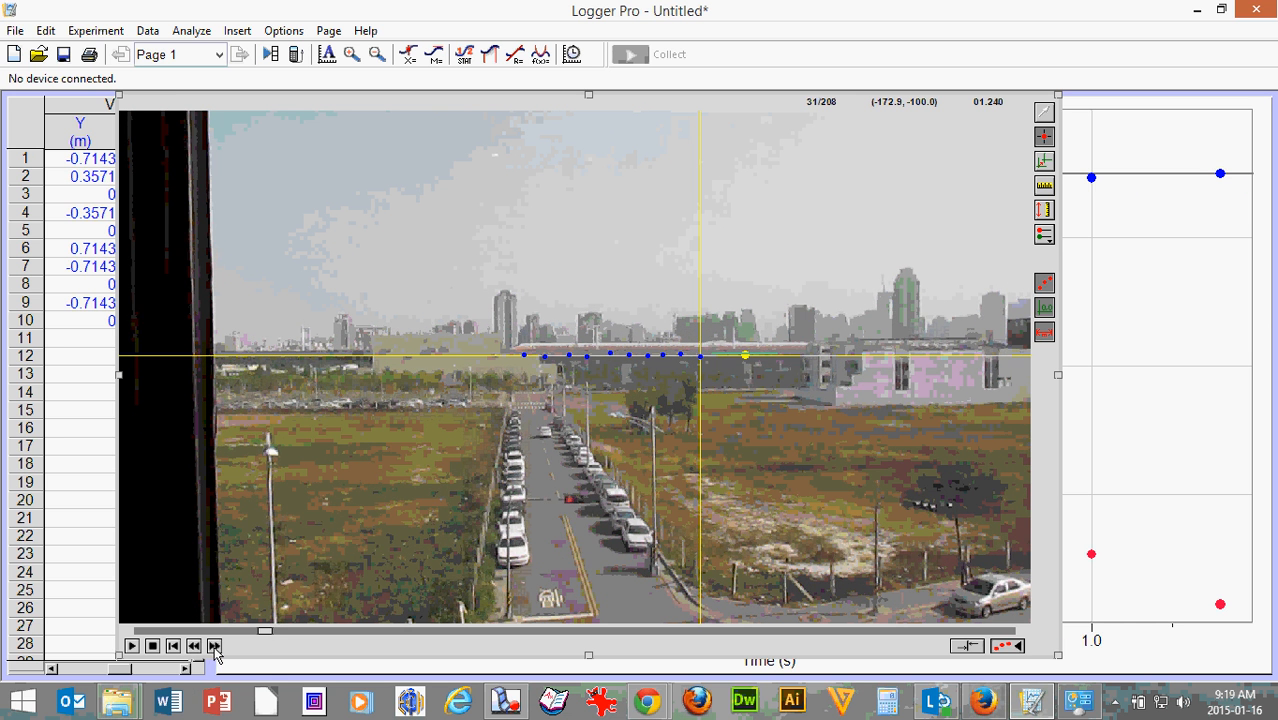
left_click(510, 356)
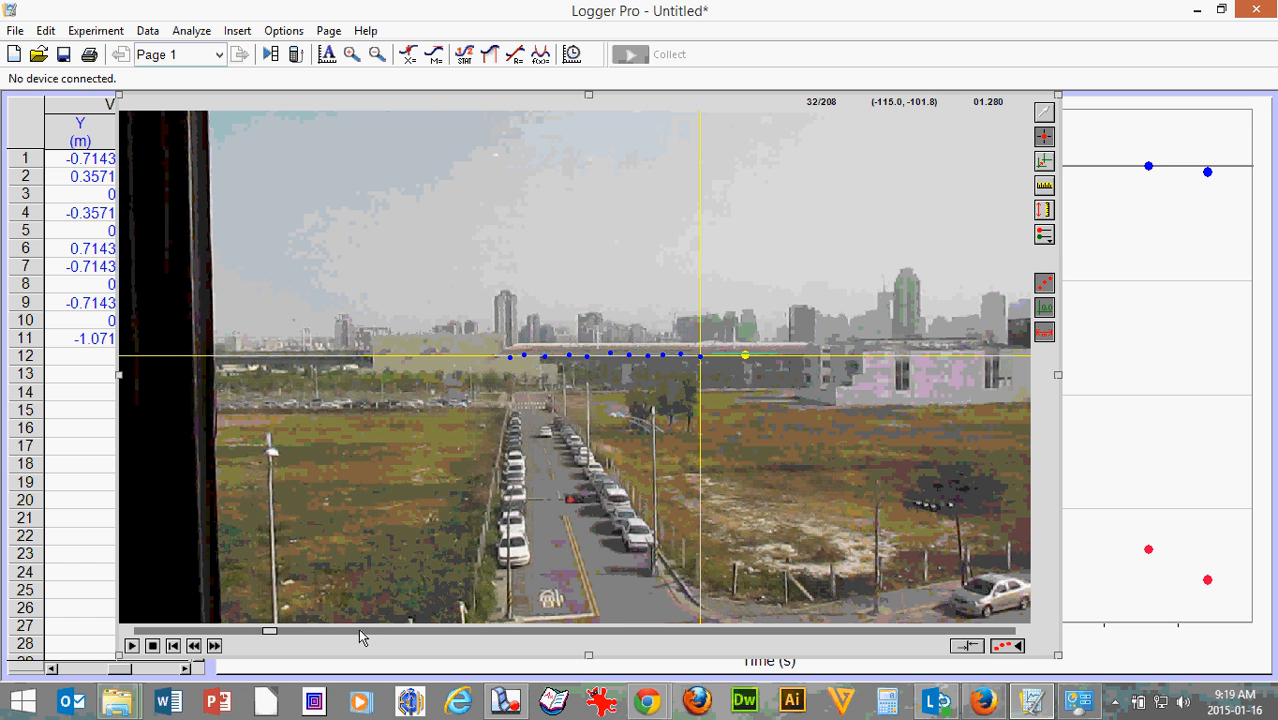
Scan the movie up to frame 110 and back to frame 57 to find where the train's front reappears beyond the building
left_click(359, 636)
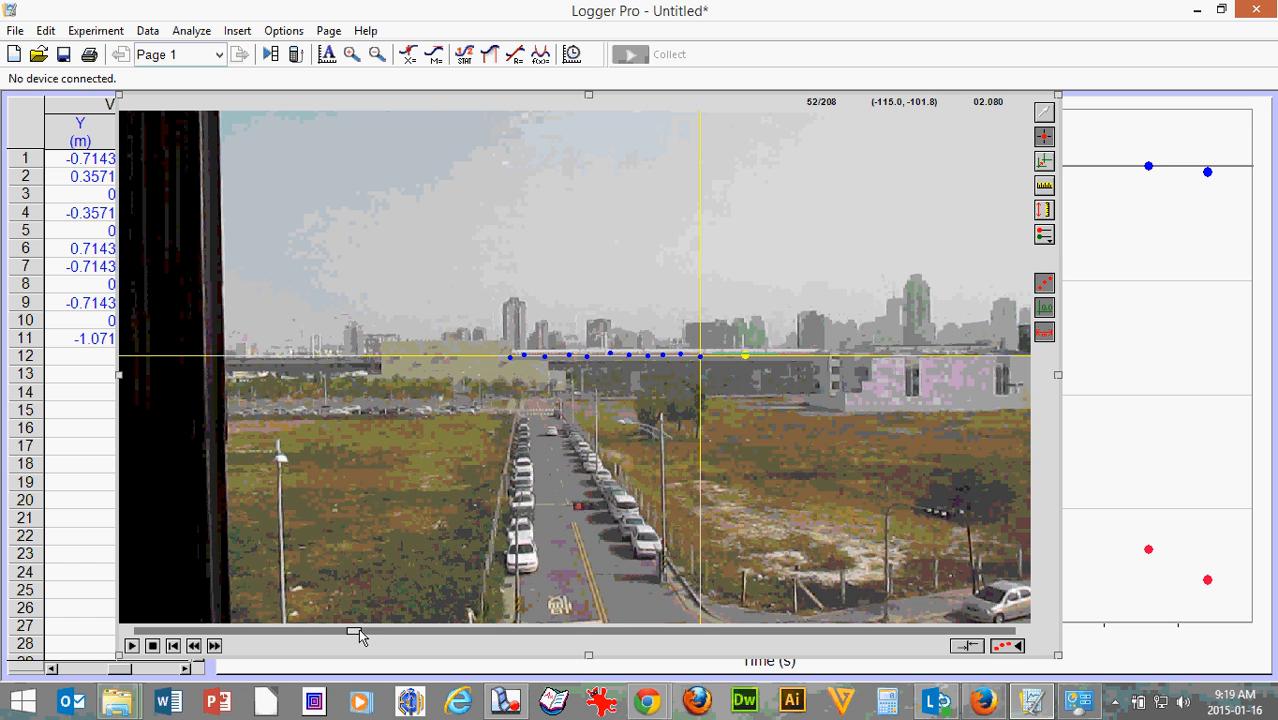
left_click(424, 636)
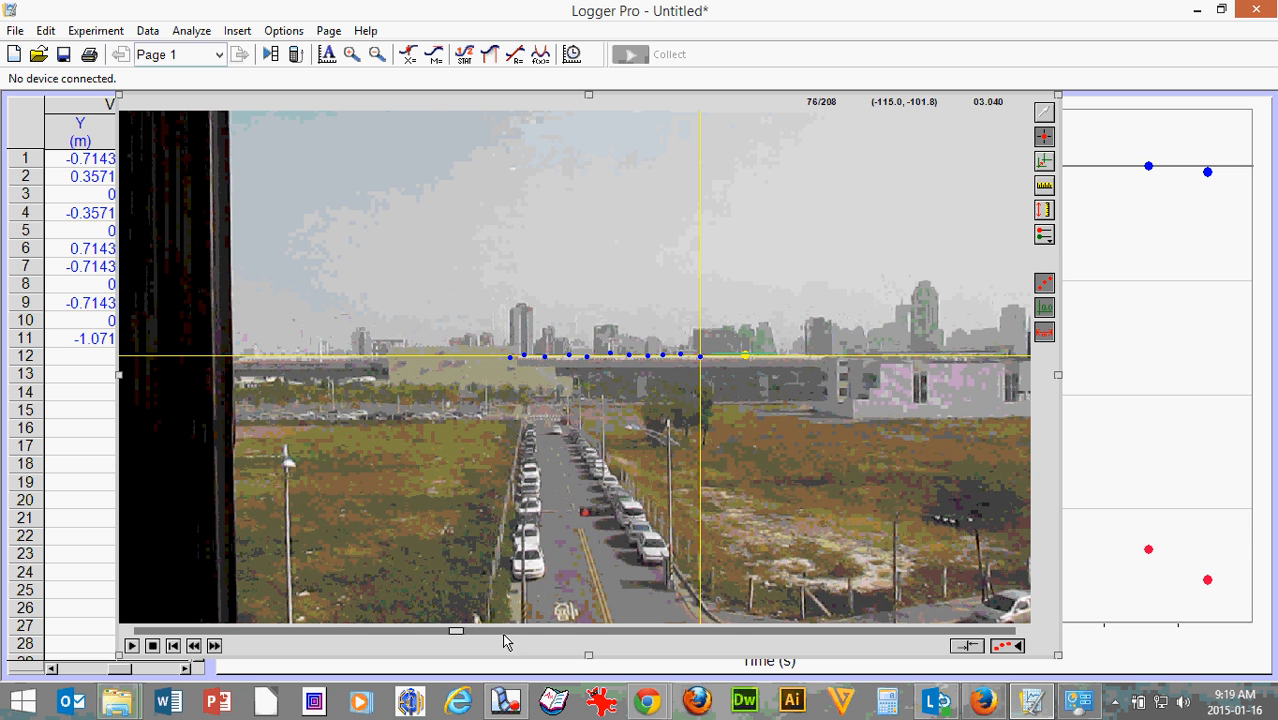
left_click(511, 637)
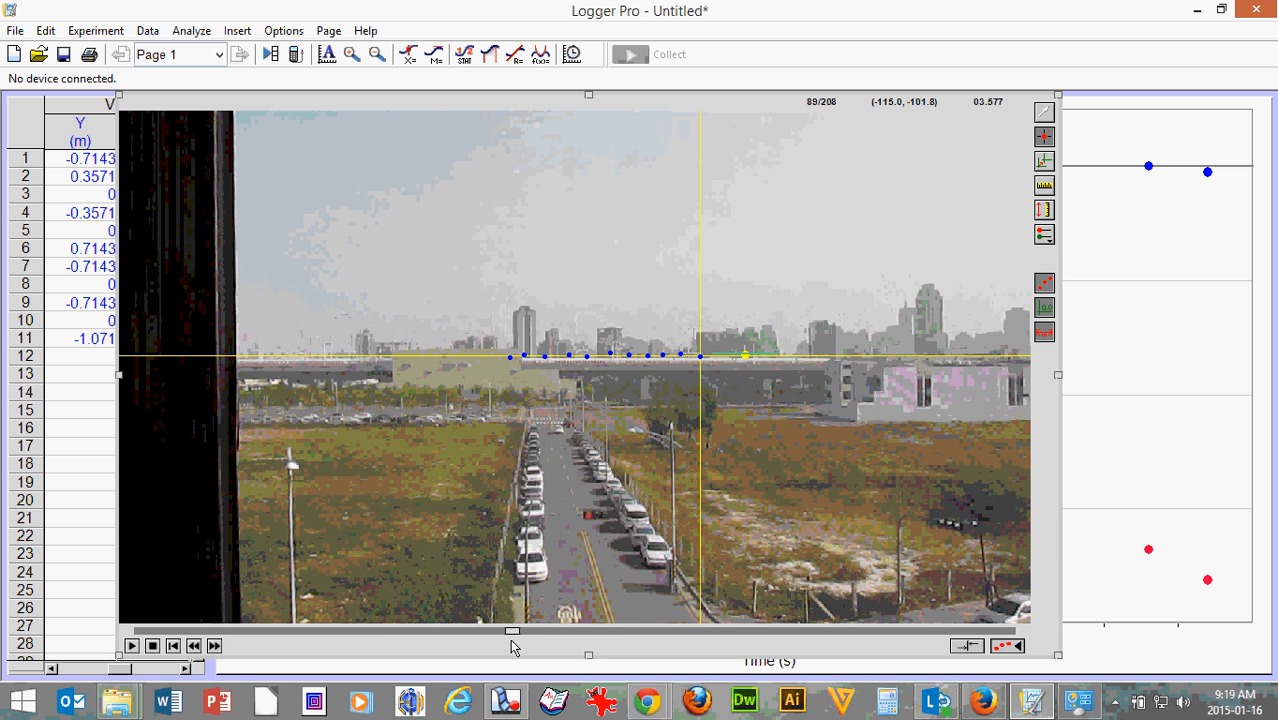
left_click(566, 636)
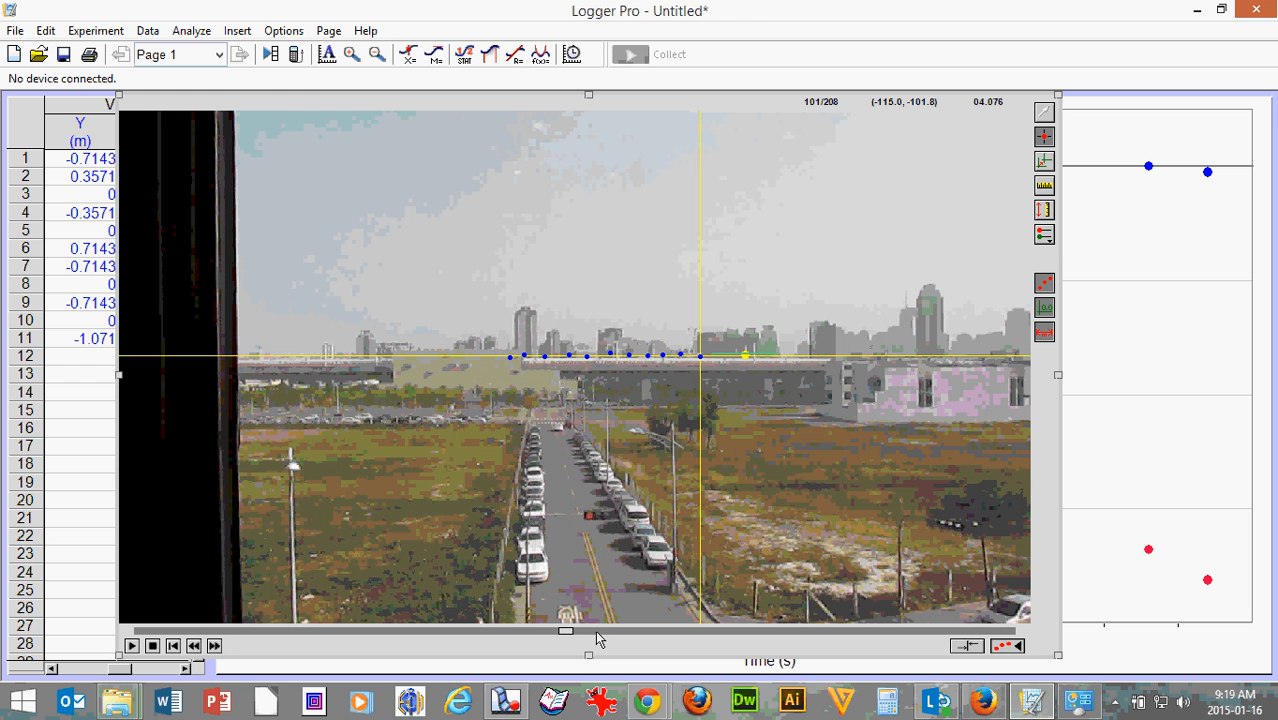
left_click(602, 636)
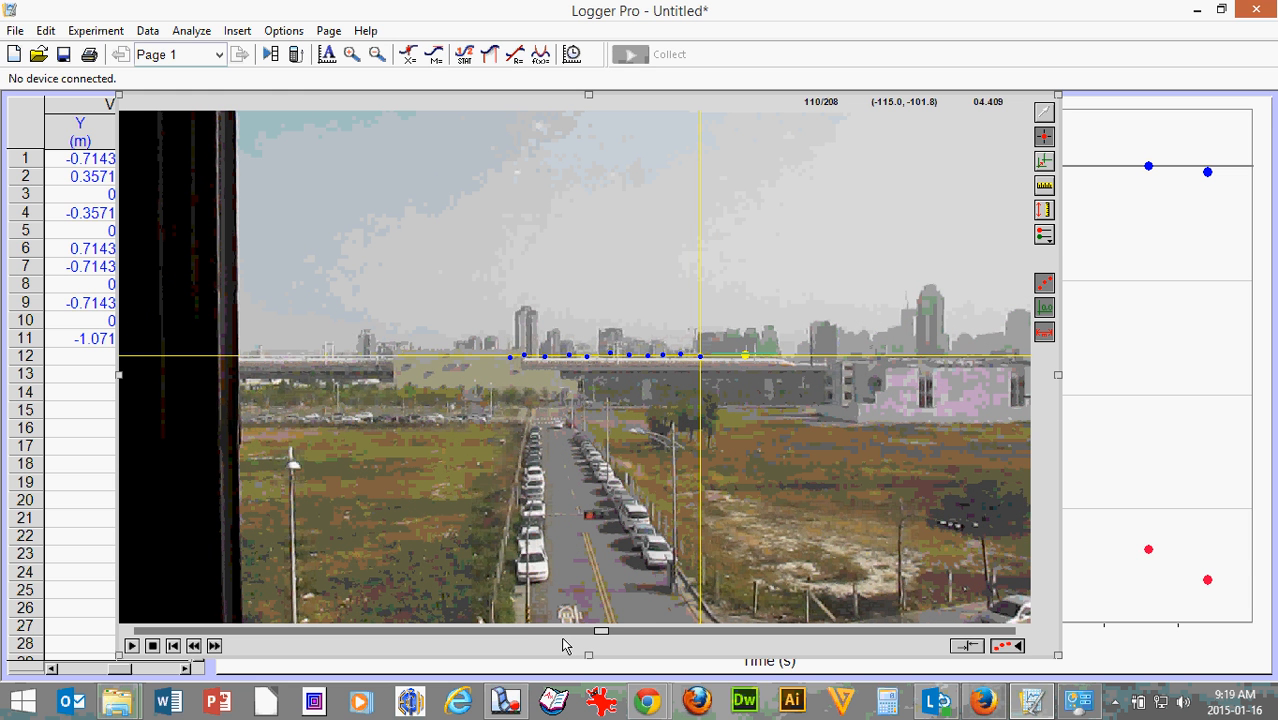
left_click(557, 634)
left_click(482, 636)
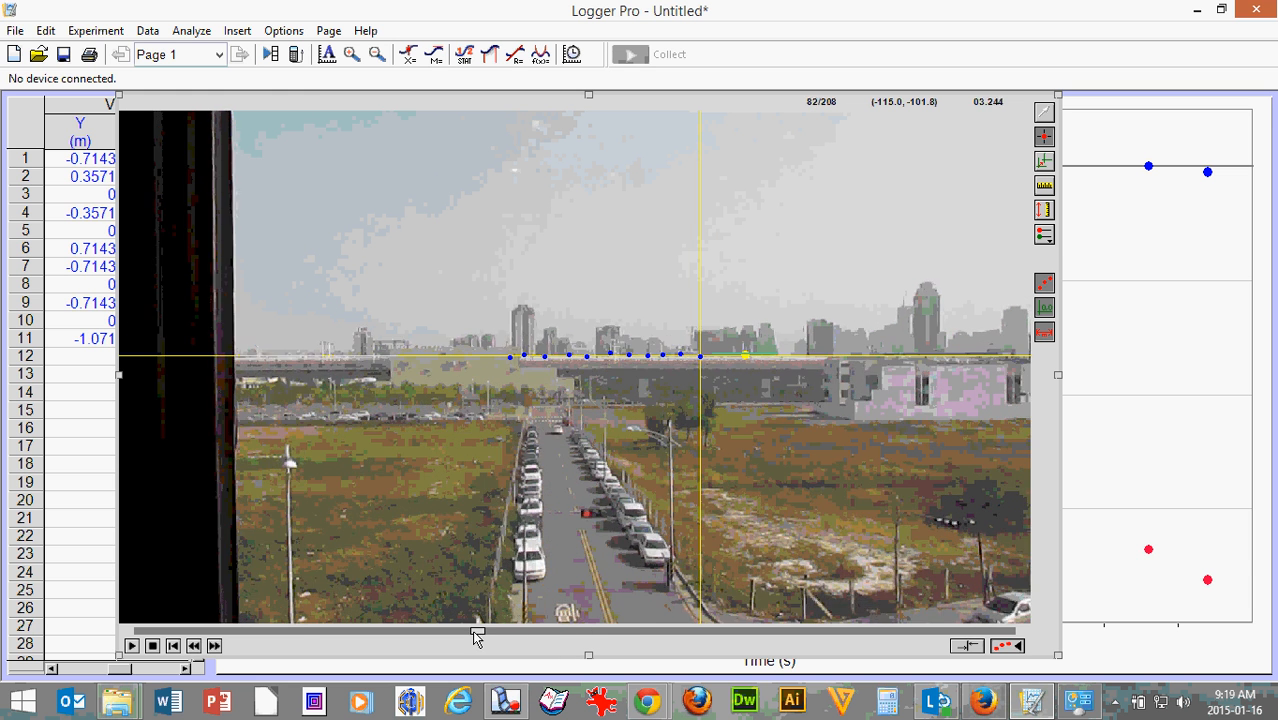
left_click(430, 636)
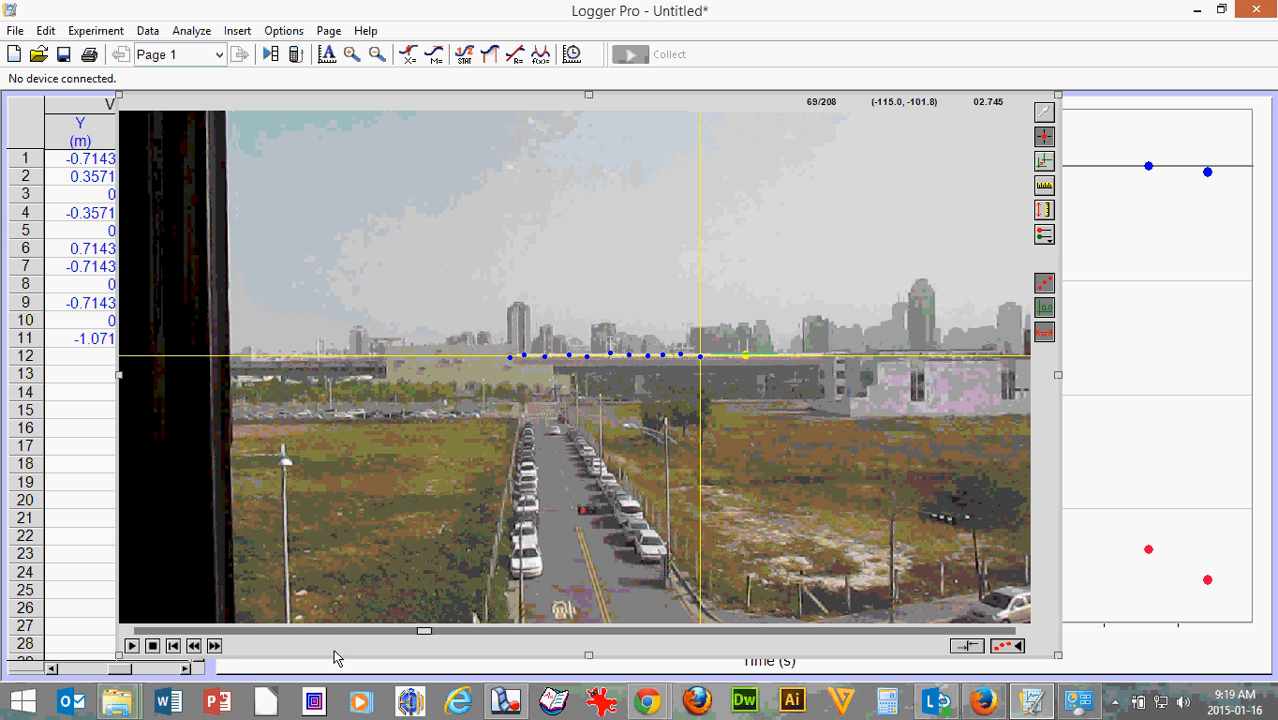
left_click(193, 645)
left_click(193, 645)
left_click(193, 645)
left_click(193, 645)
left_click(193, 645)
left_click(193, 645)
left_click(193, 645)
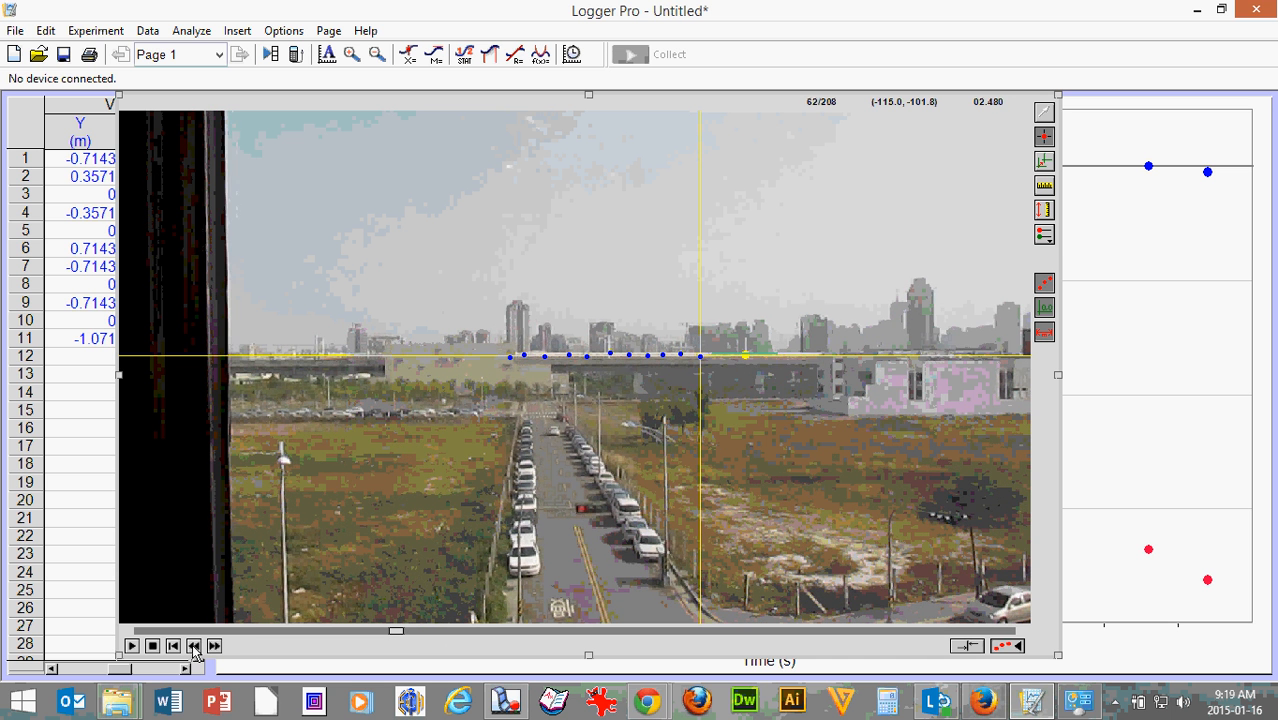
left_click(193, 645)
left_click(199, 646)
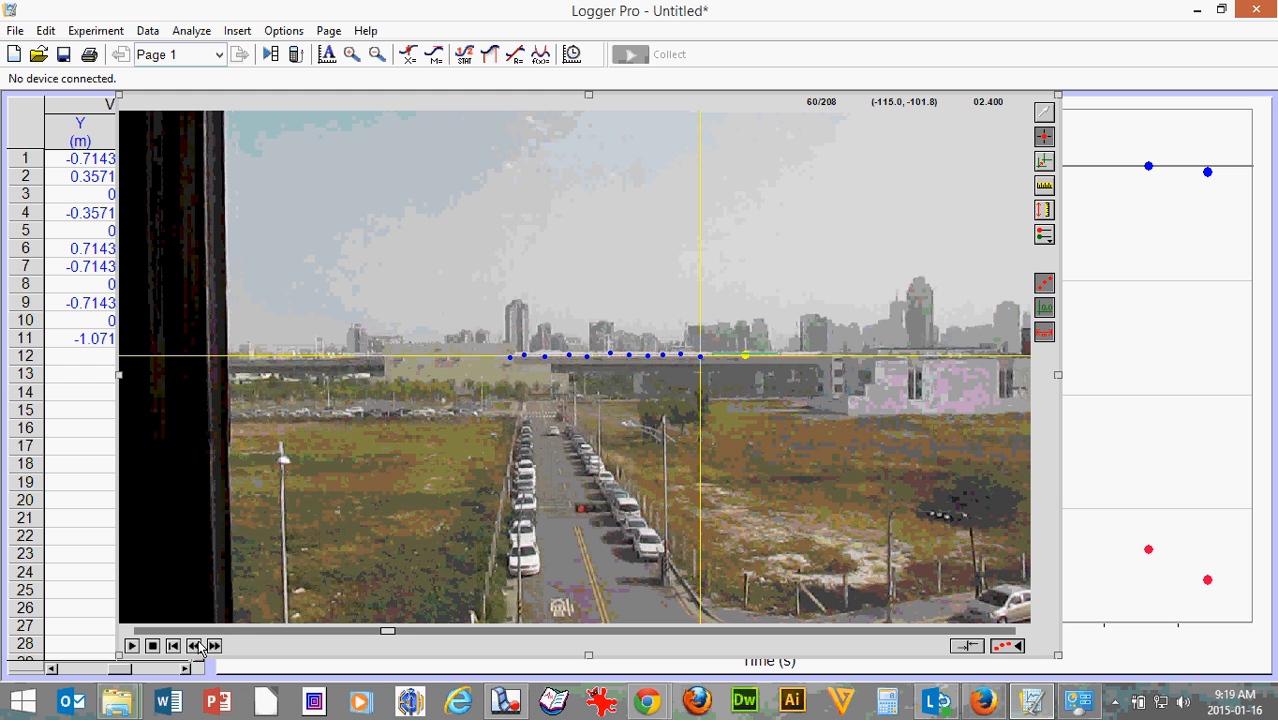
left_click(199, 646)
left_click(199, 646)
left_click(199, 646)
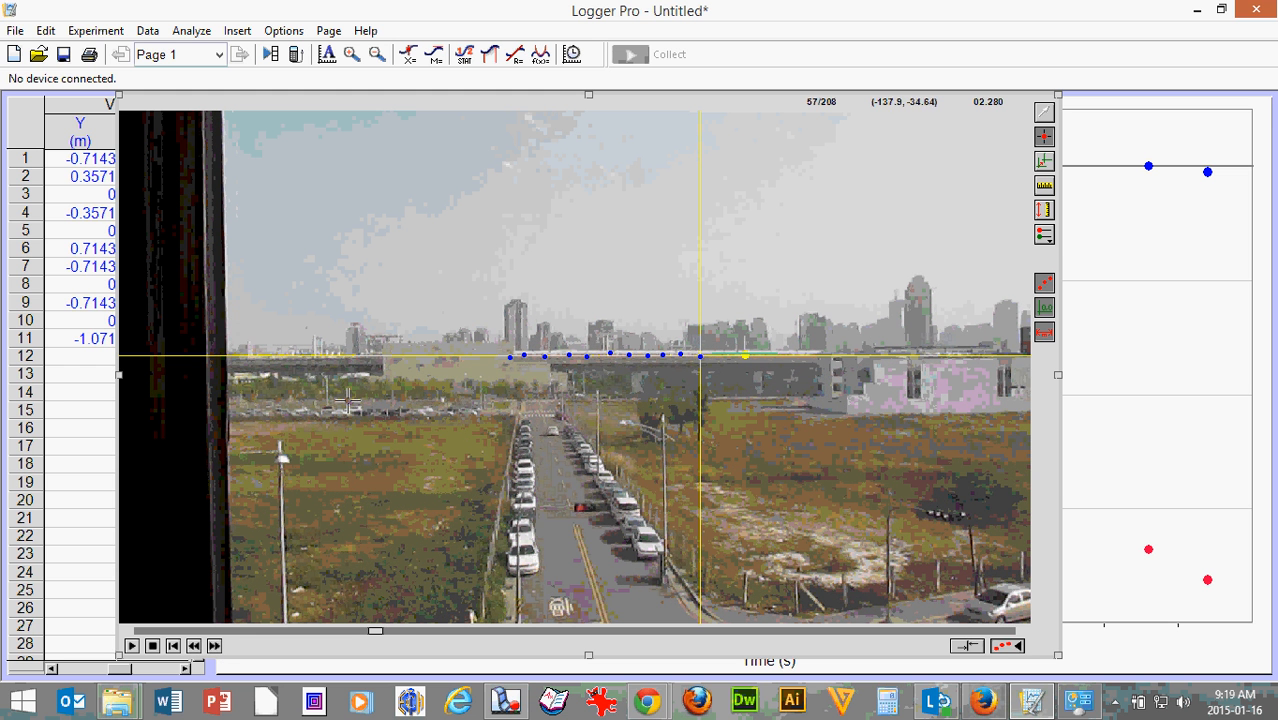
Add points at the train's front beyond the building on frames 61, 64 and 67
left_click(214, 646)
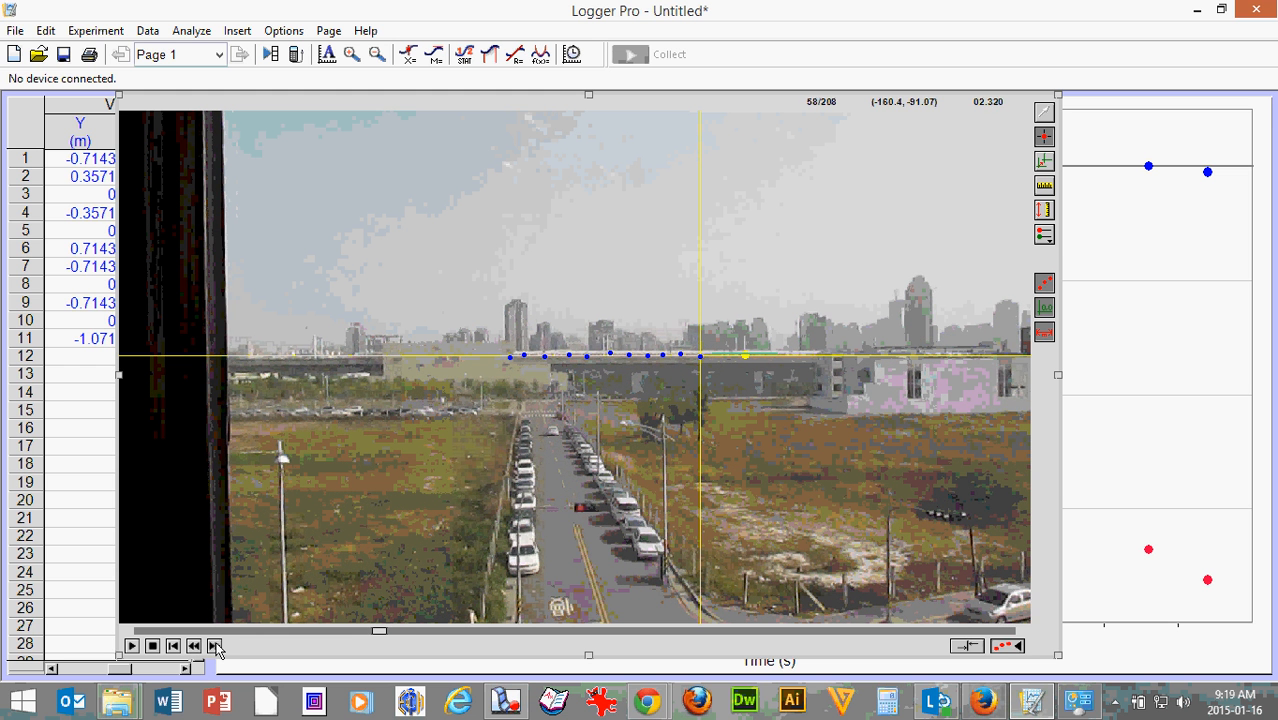
left_click(214, 646)
left_click(214, 646)
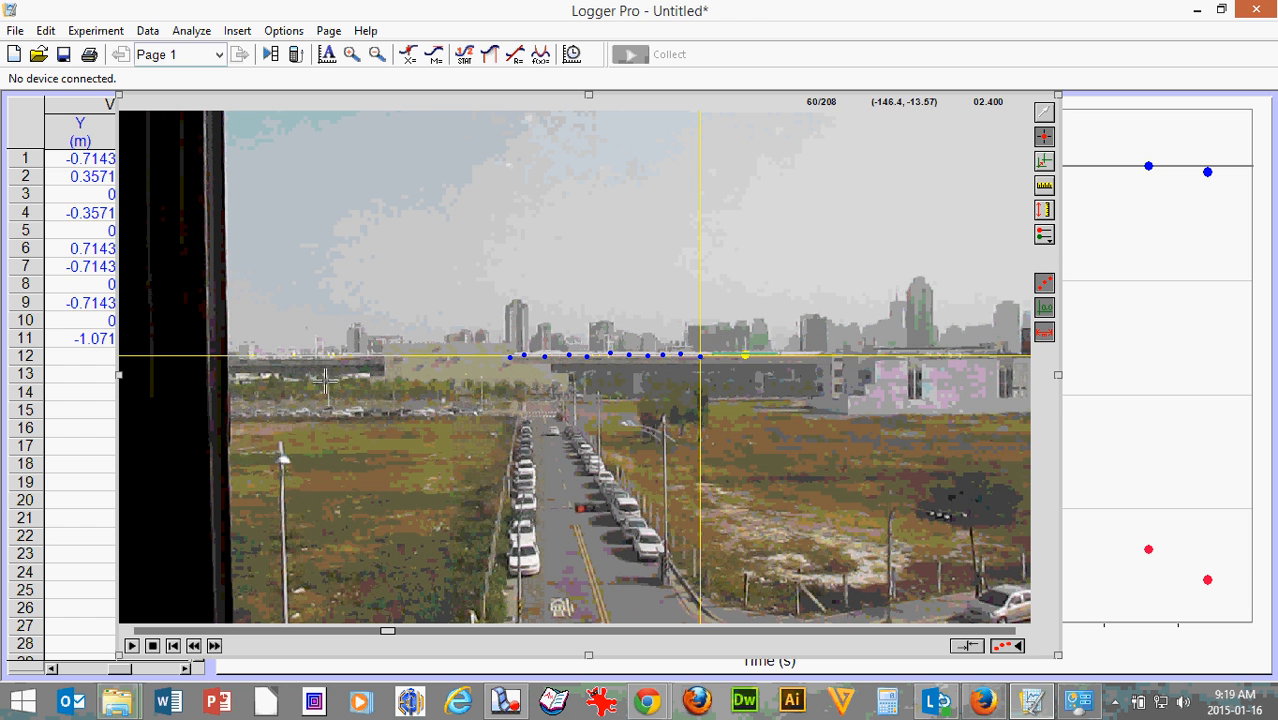
left_click(215, 646)
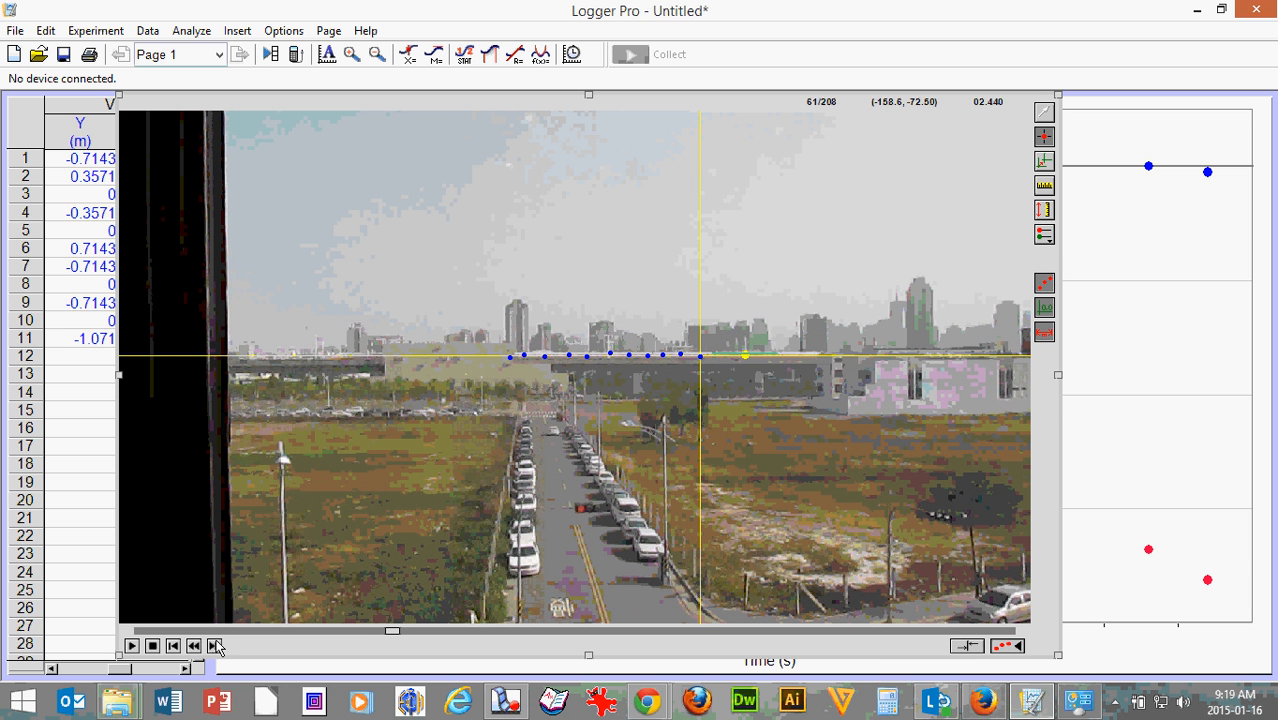
left_click(322, 360)
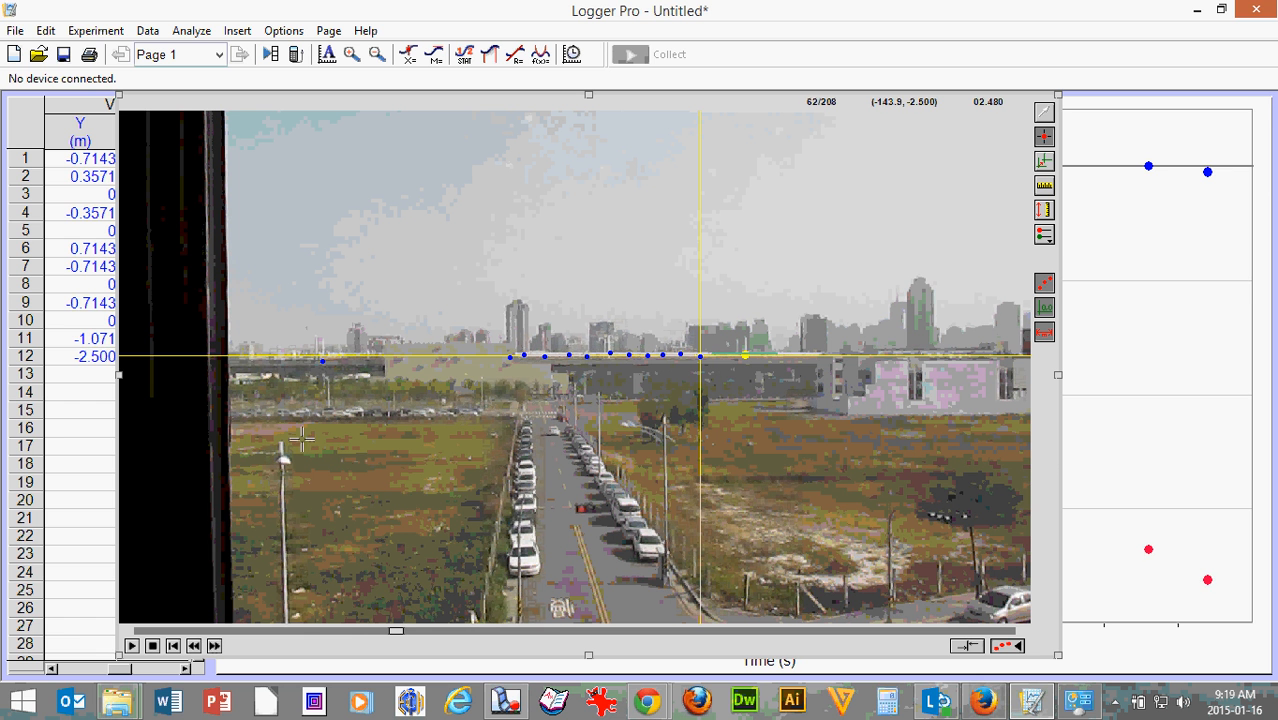
left_click(213, 647)
left_click(213, 647)
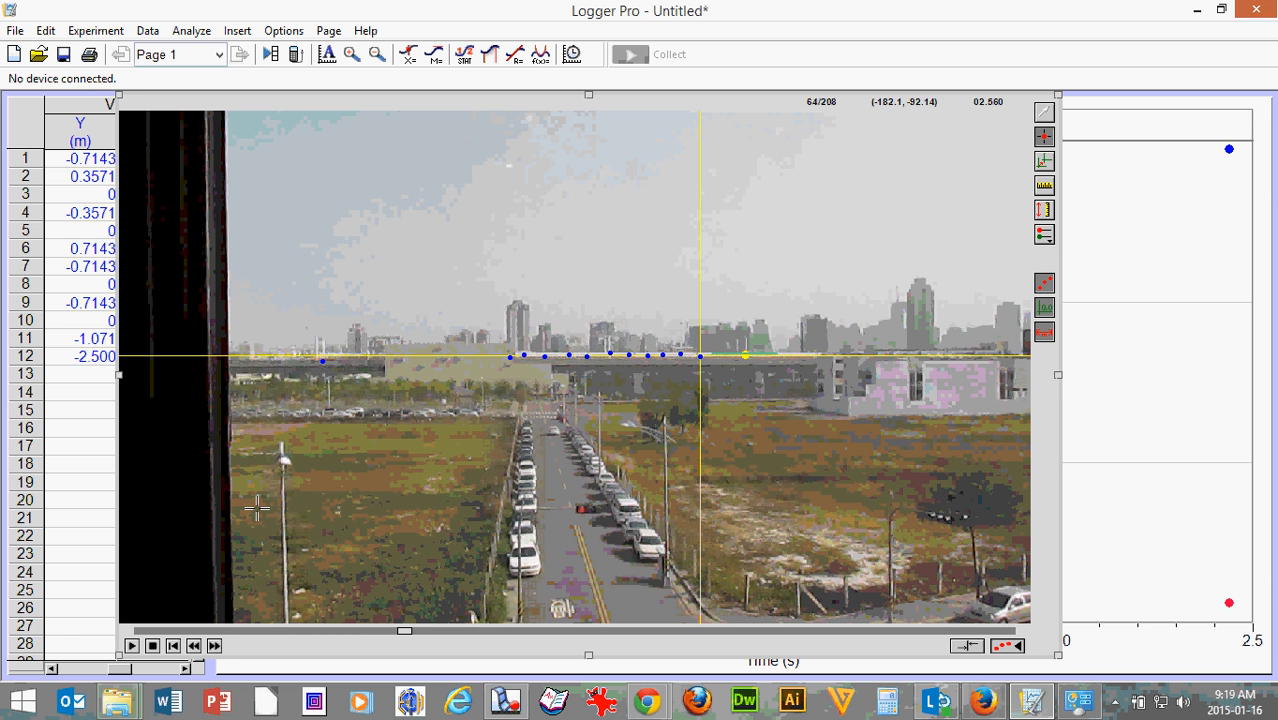
left_click(308, 361)
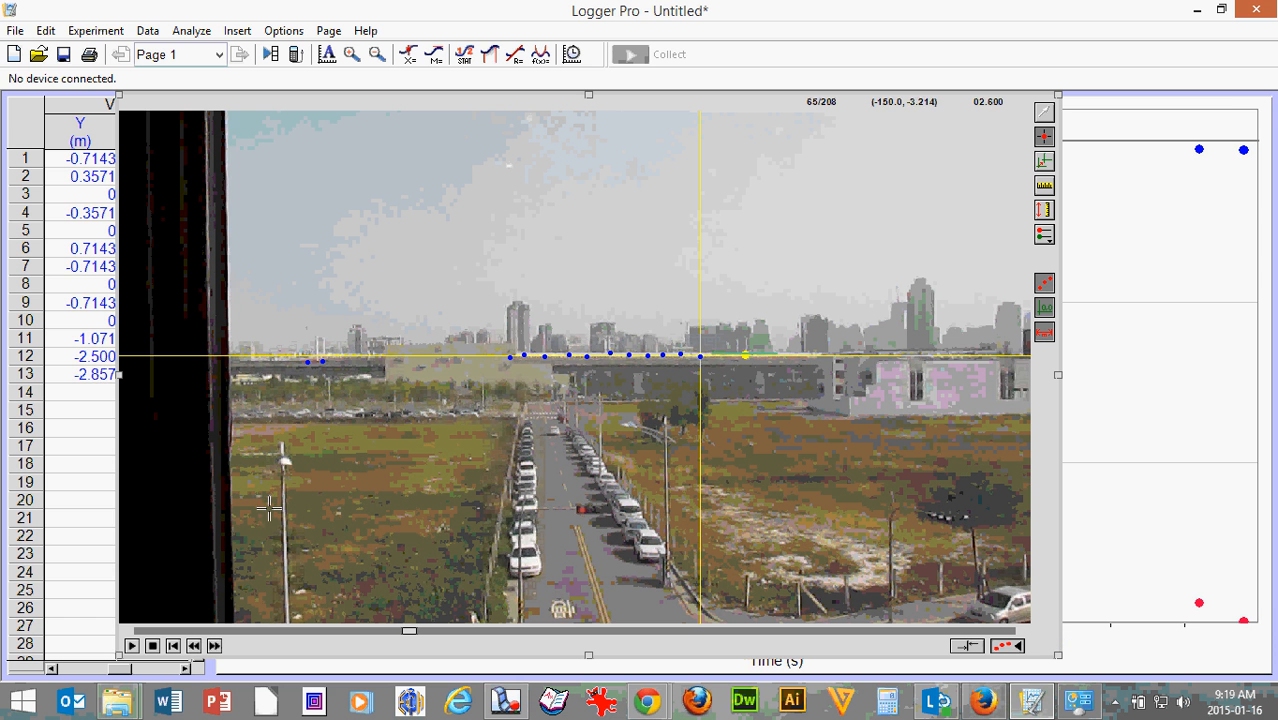
left_click(214, 647)
left_click(214, 647)
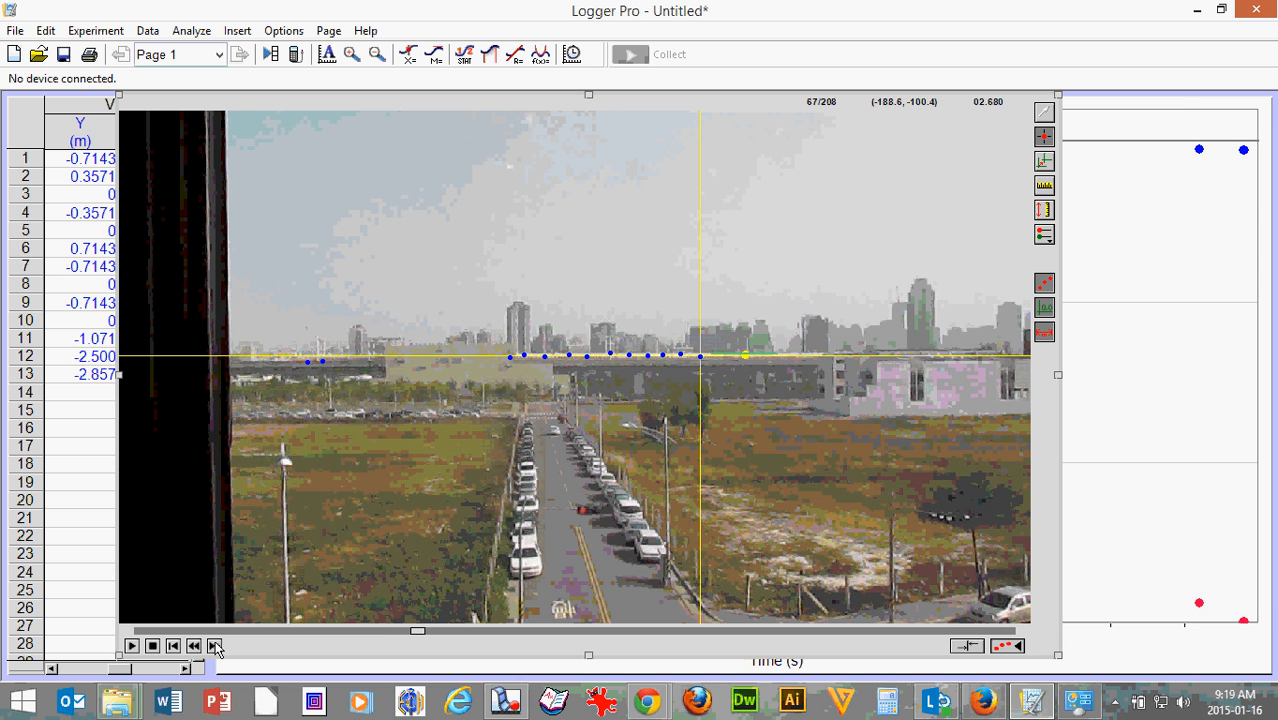
left_click(287, 363)
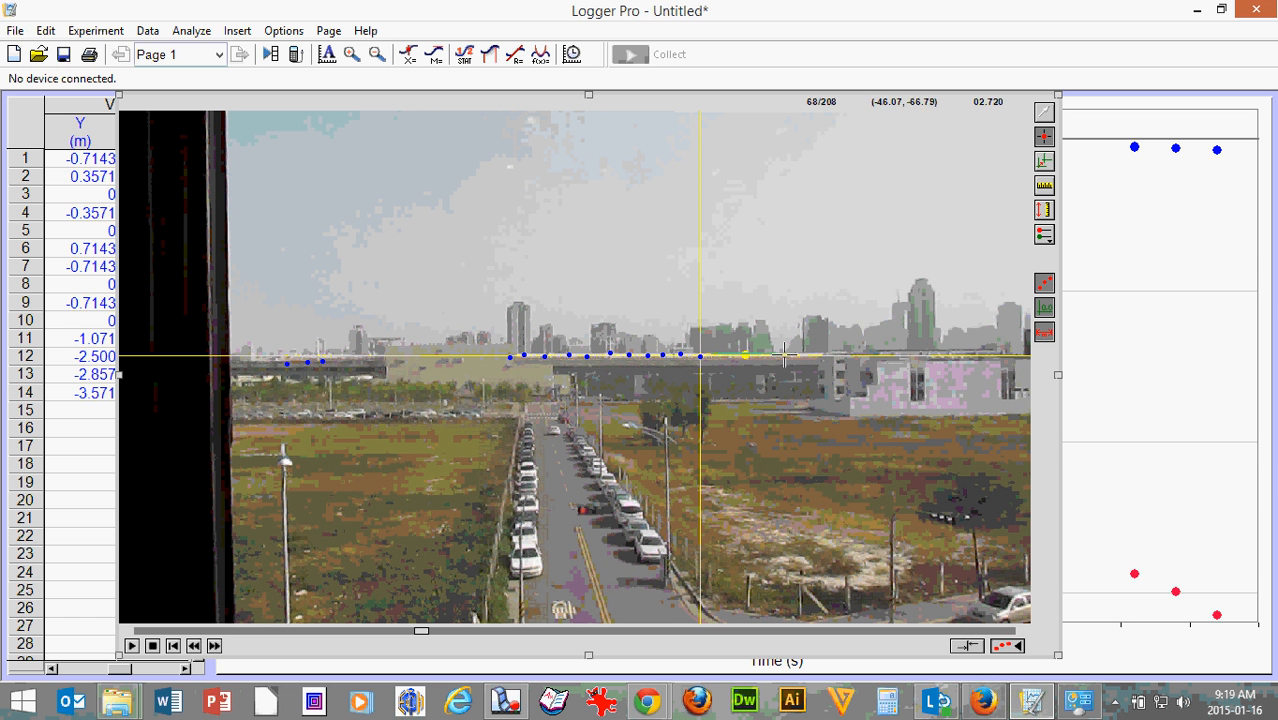
Leave point-adding mode with the selection tool and send the movie to the back, behind the graph
left_click(1044, 113)
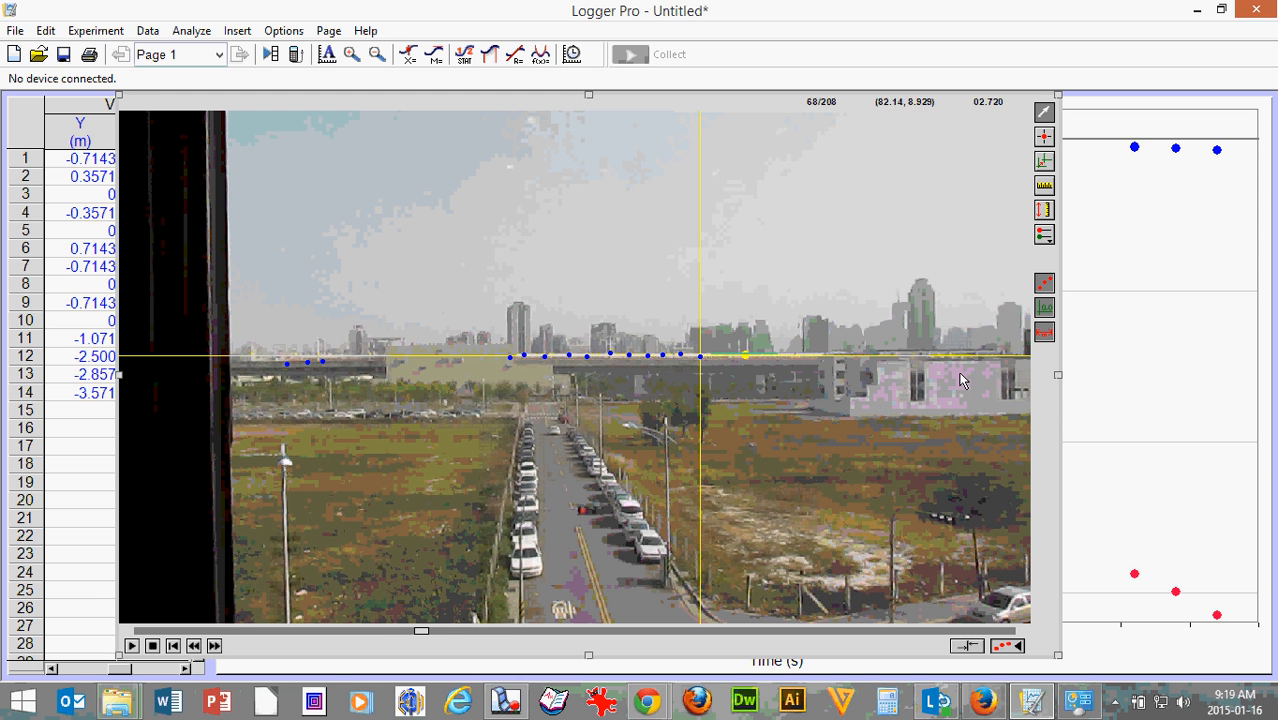
right_click(531, 224)
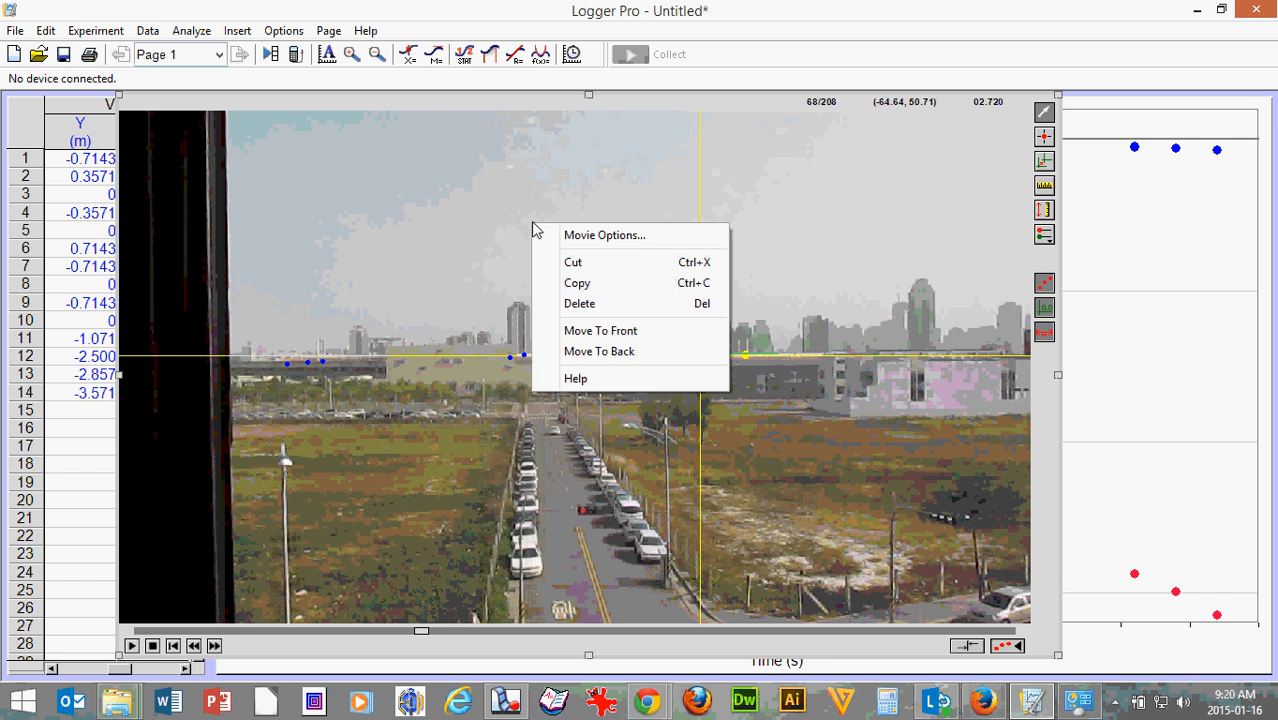
left_click(634, 350)
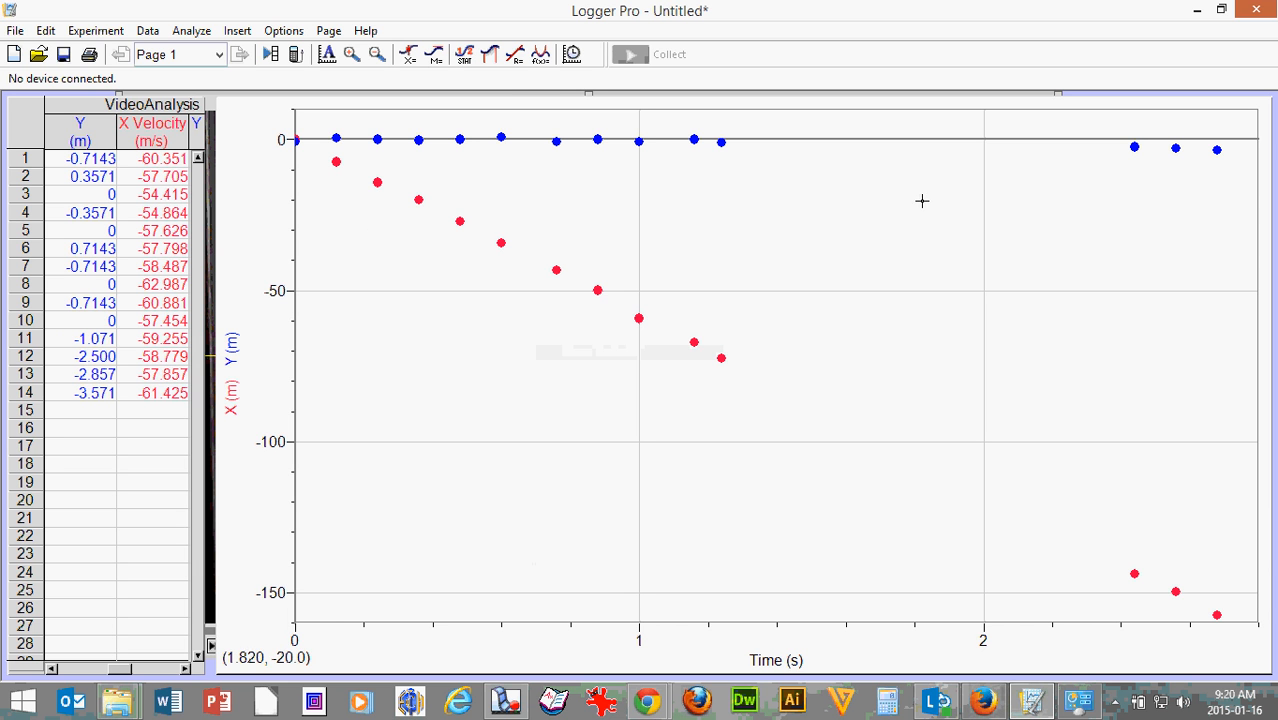
Fit a linear mt+b curve to the VideoAnalysis X data and place its results box below the fitted line
left_click(541, 57)
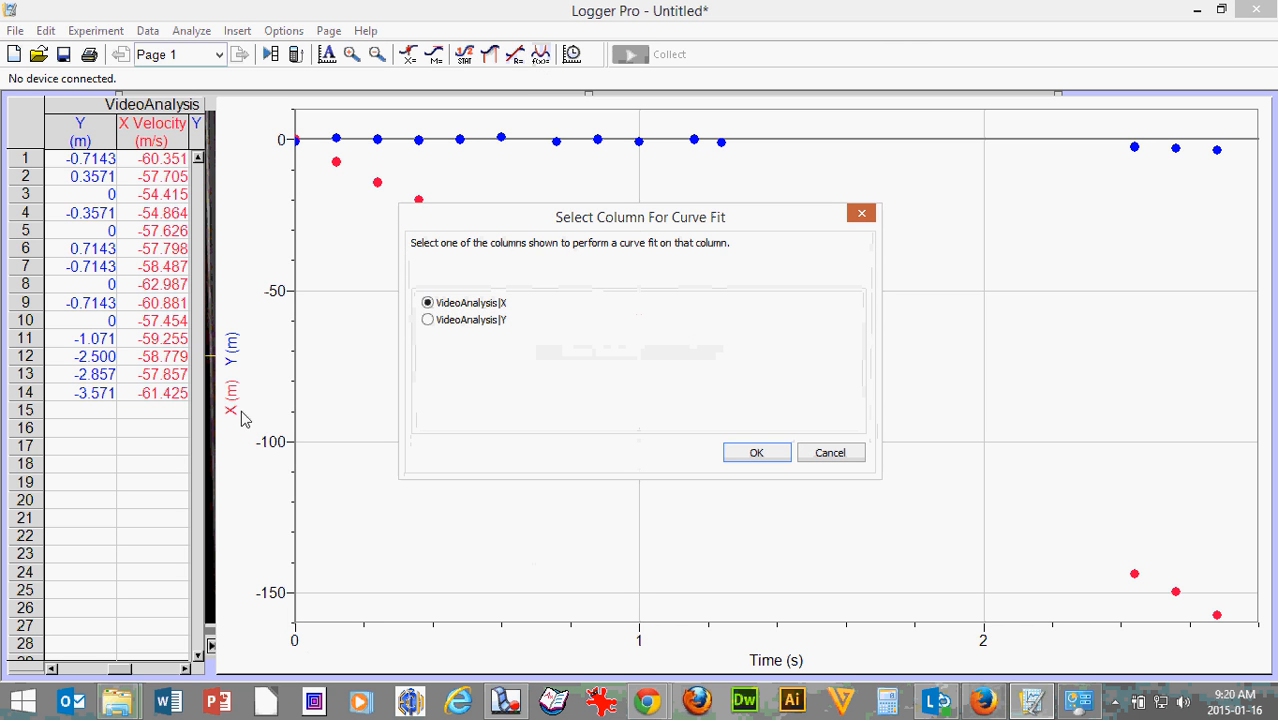
left_click(757, 455)
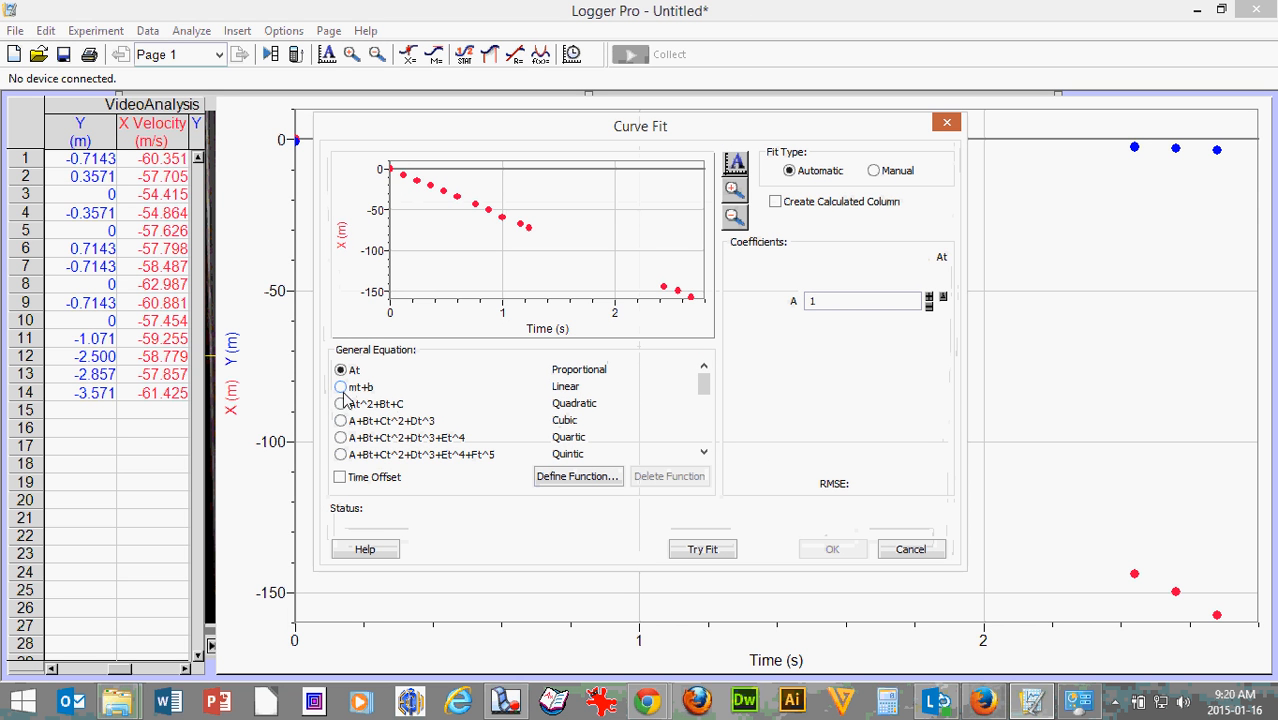
left_click(341, 387)
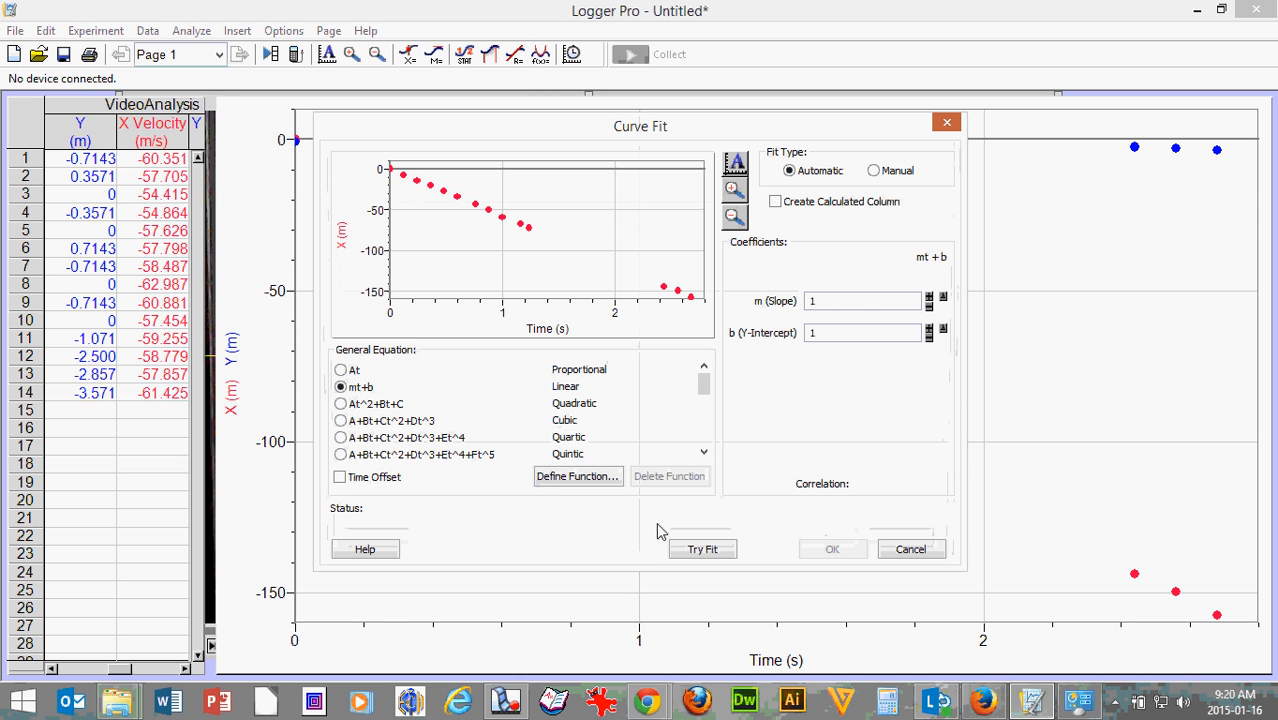
left_click(712, 550)
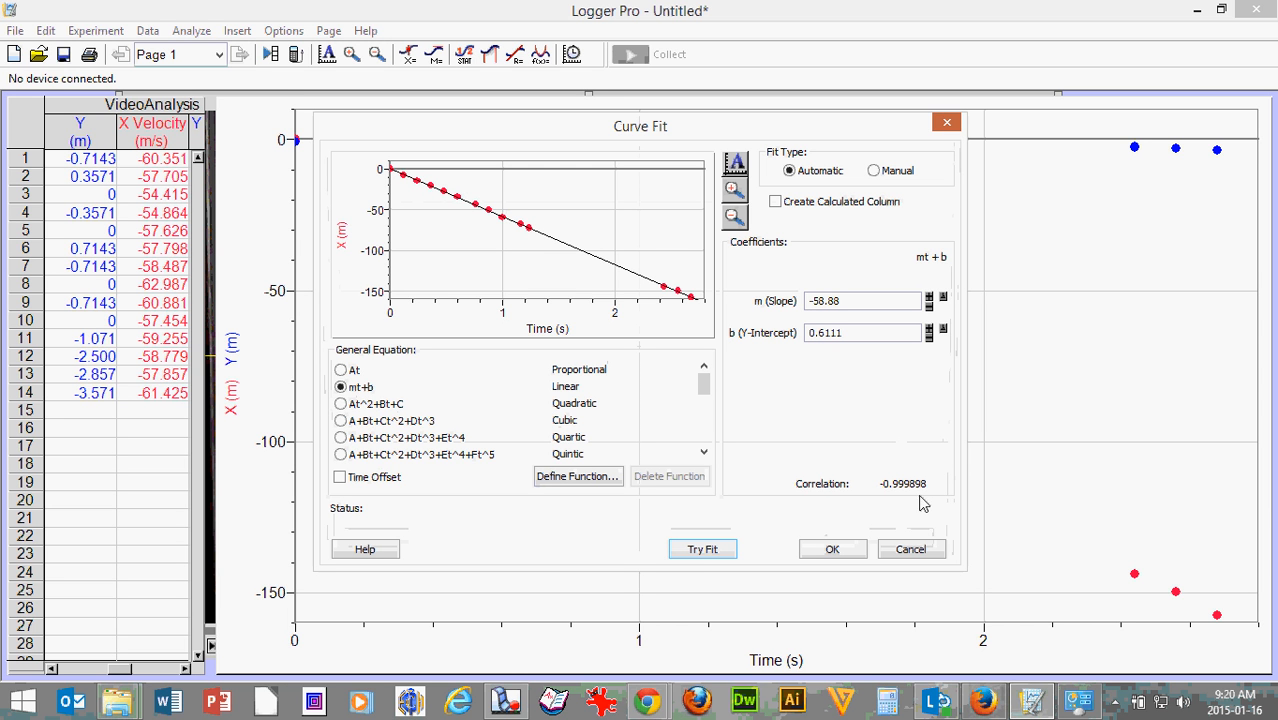
left_click(849, 553)
left_click_drag(441, 309, 508, 462)
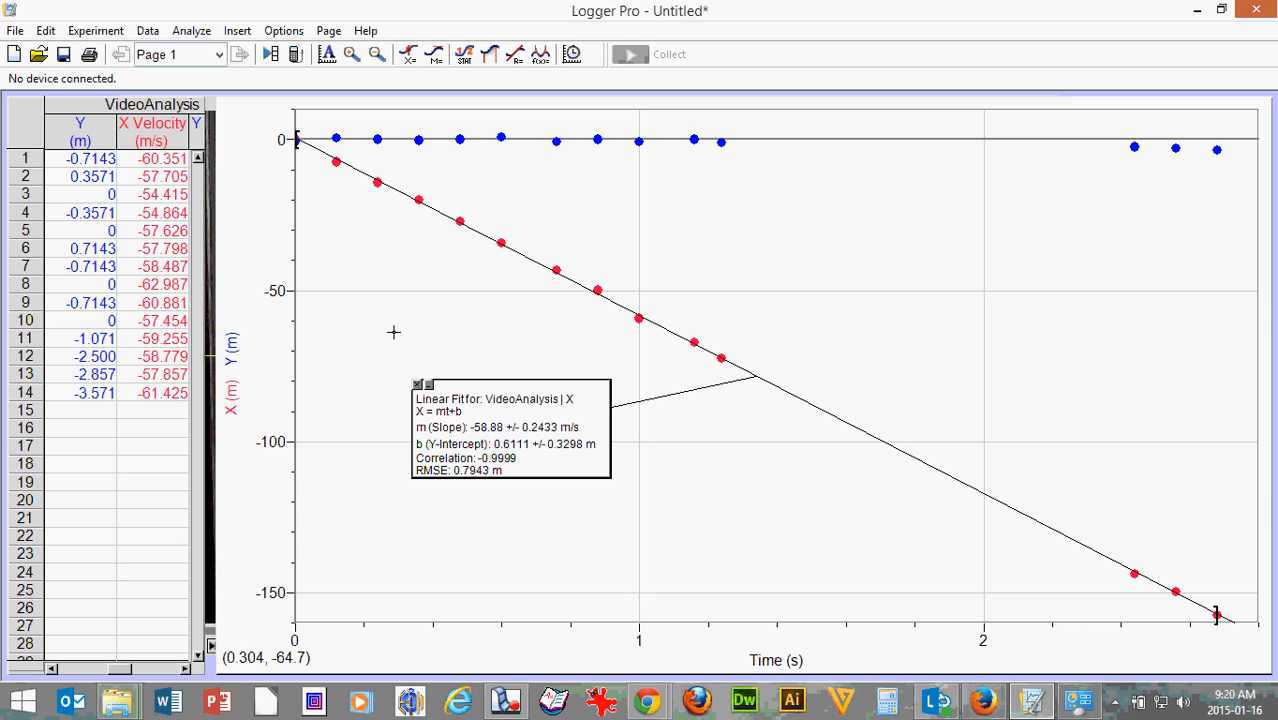
Save the analysis as TW HSR in the LP THSR folder on the Desktop
left_click(17, 32)
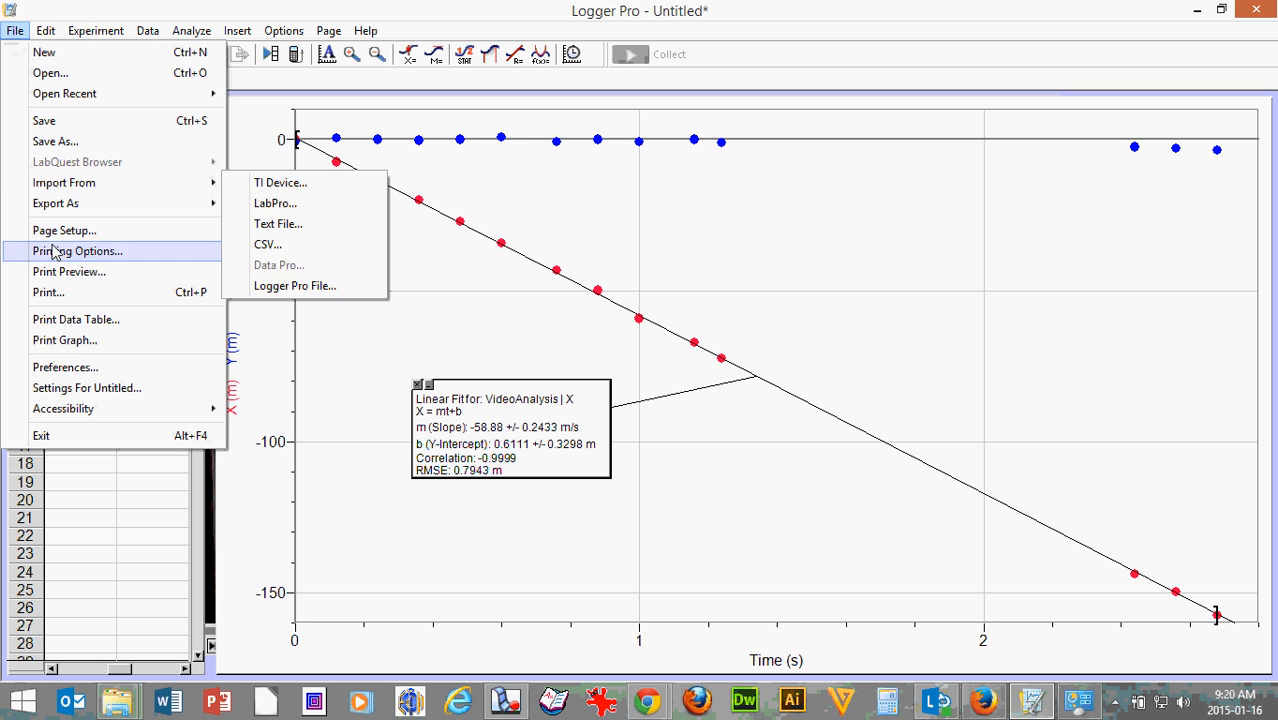
left_click(61, 122)
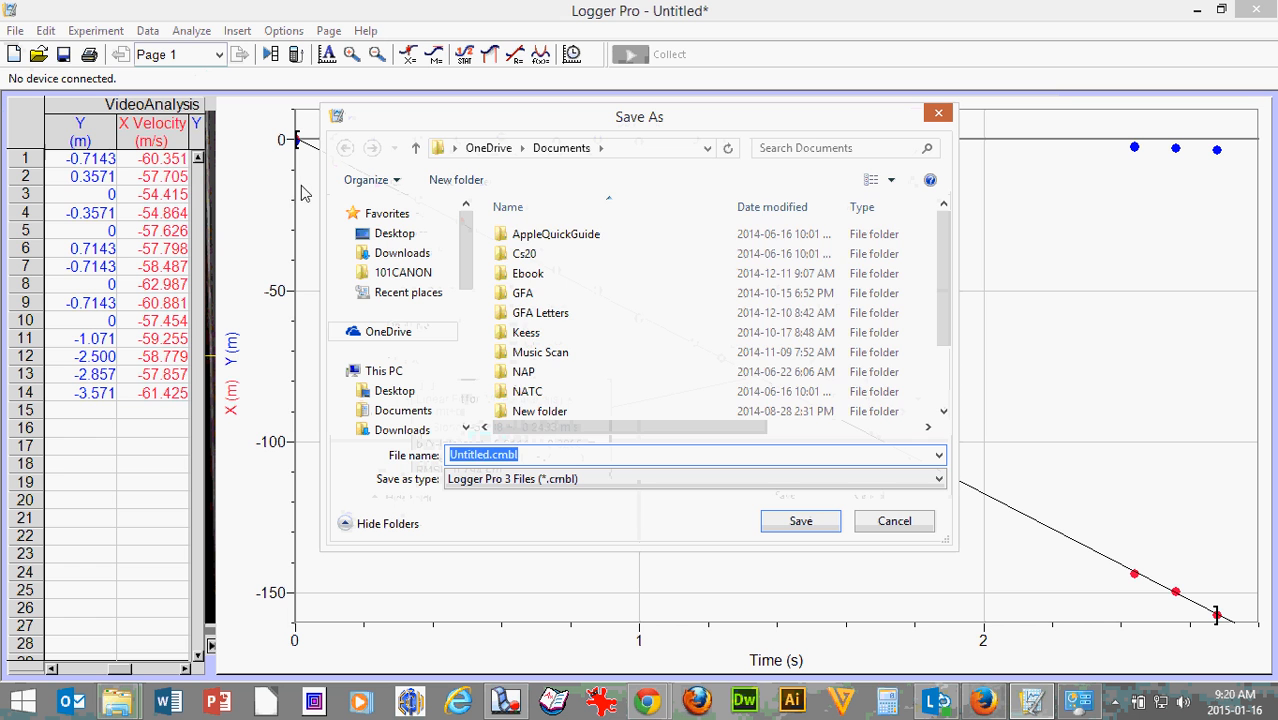
left_click(360, 235)
left_click(586, 332)
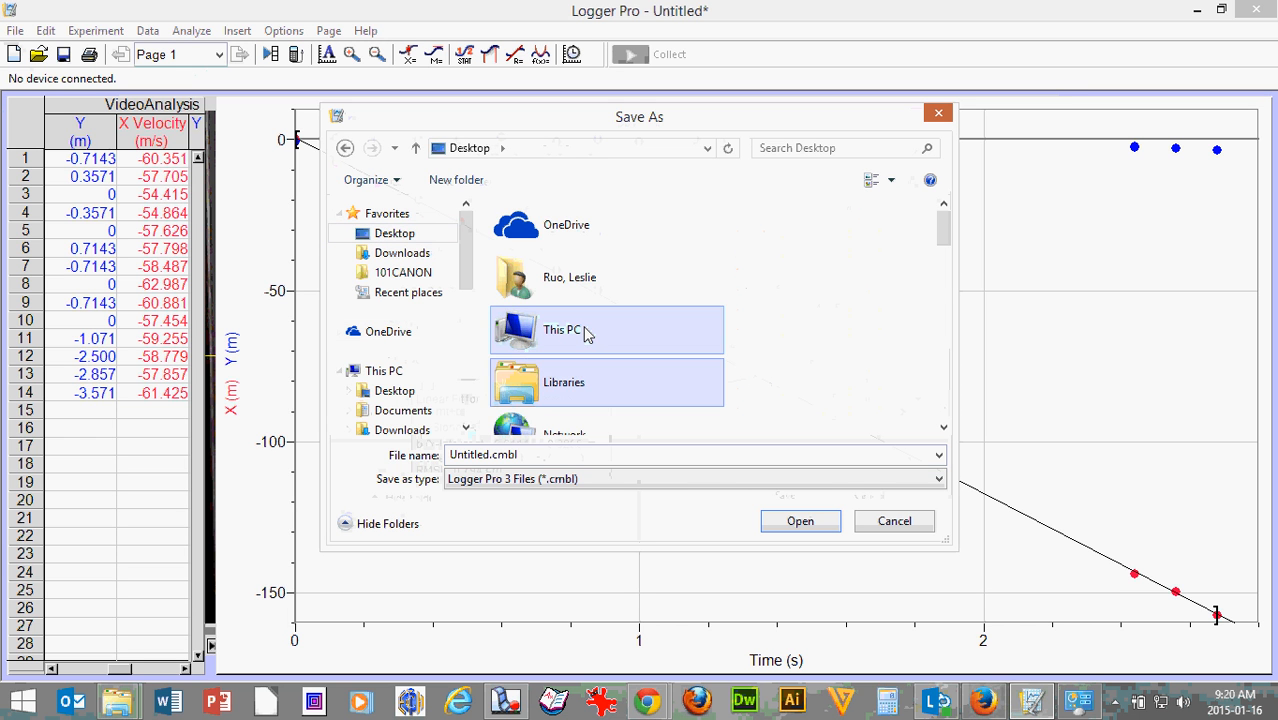
scroll(586, 340, "down", 5)
double_click(583, 360)
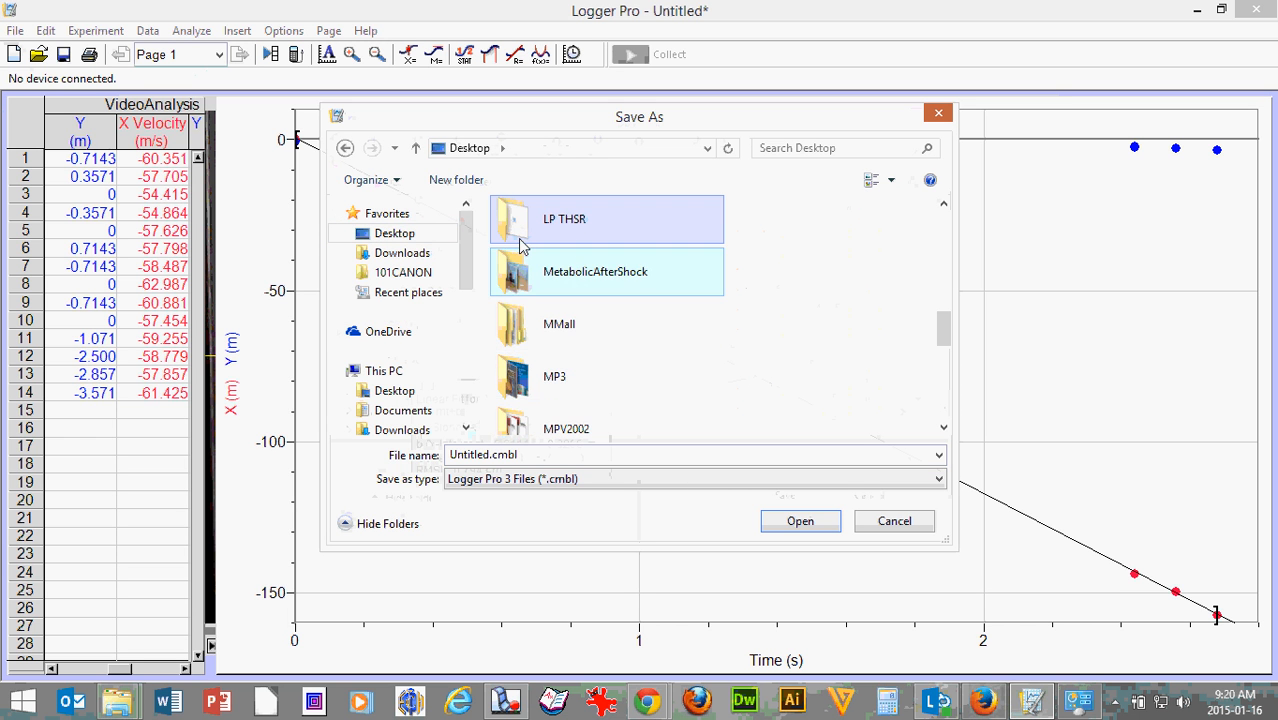
double_click(540, 230)
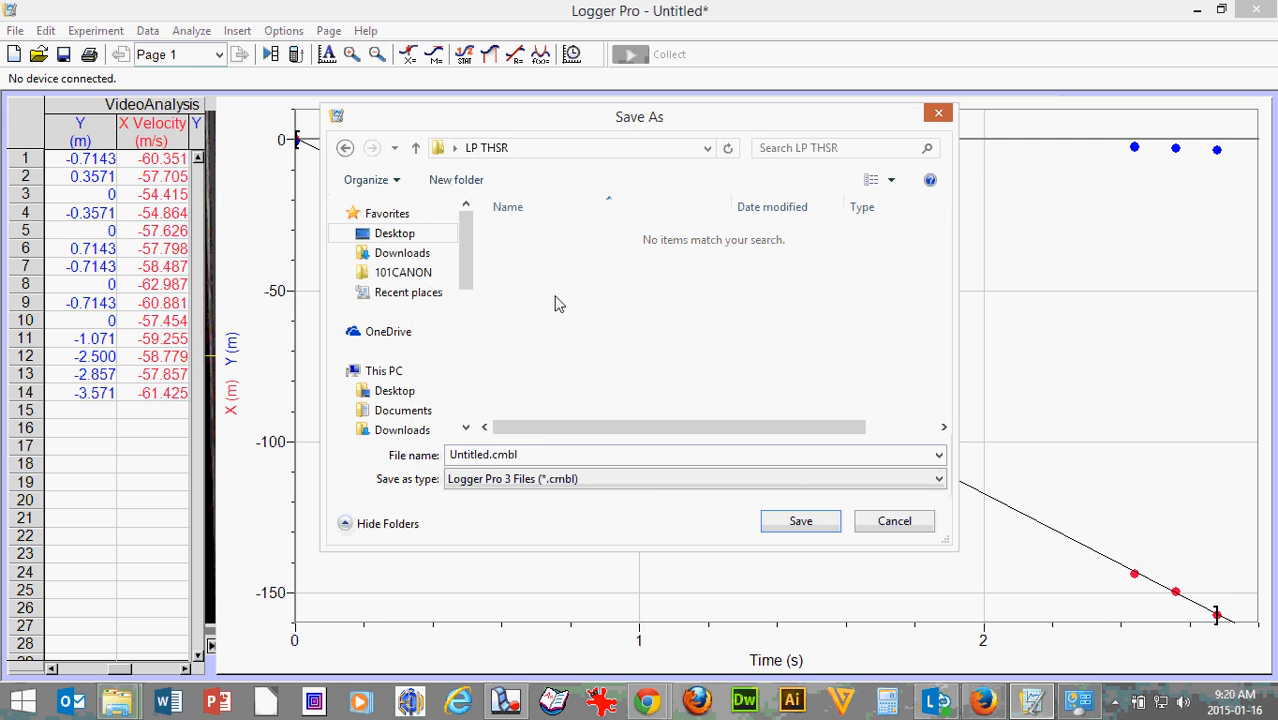
left_click(557, 454)
type("TW HSR")
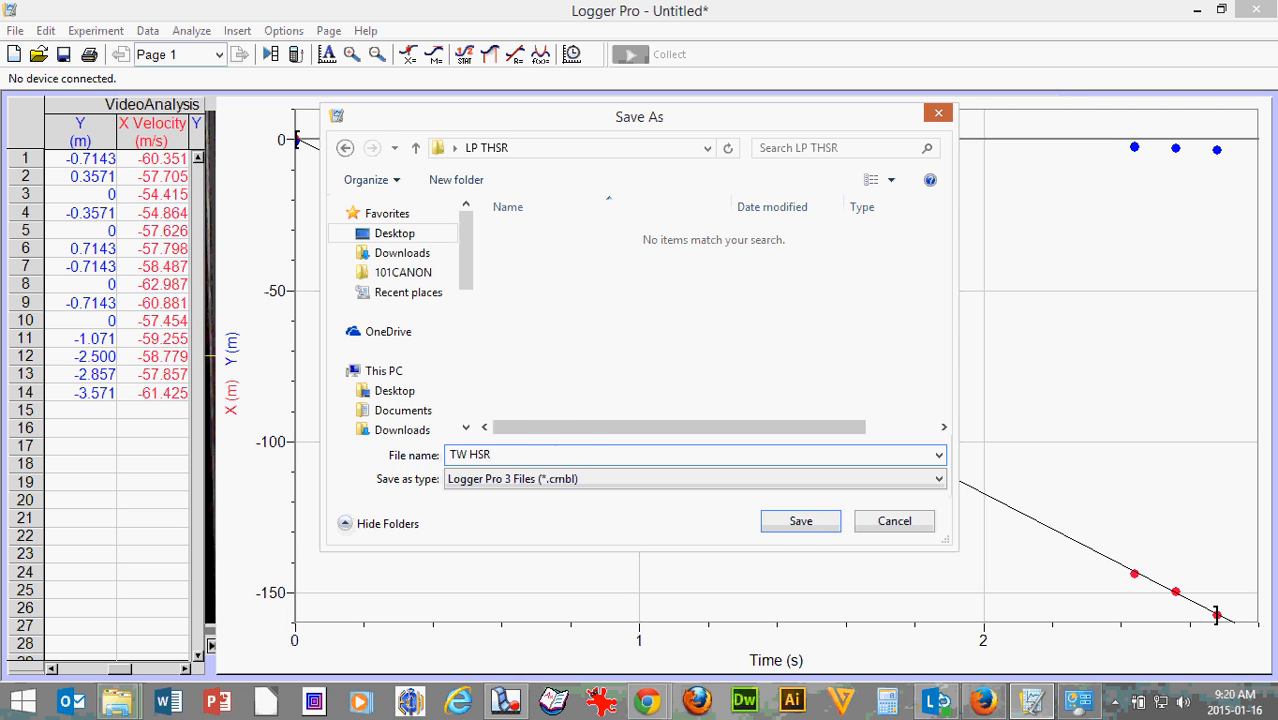
left_click(810, 523)
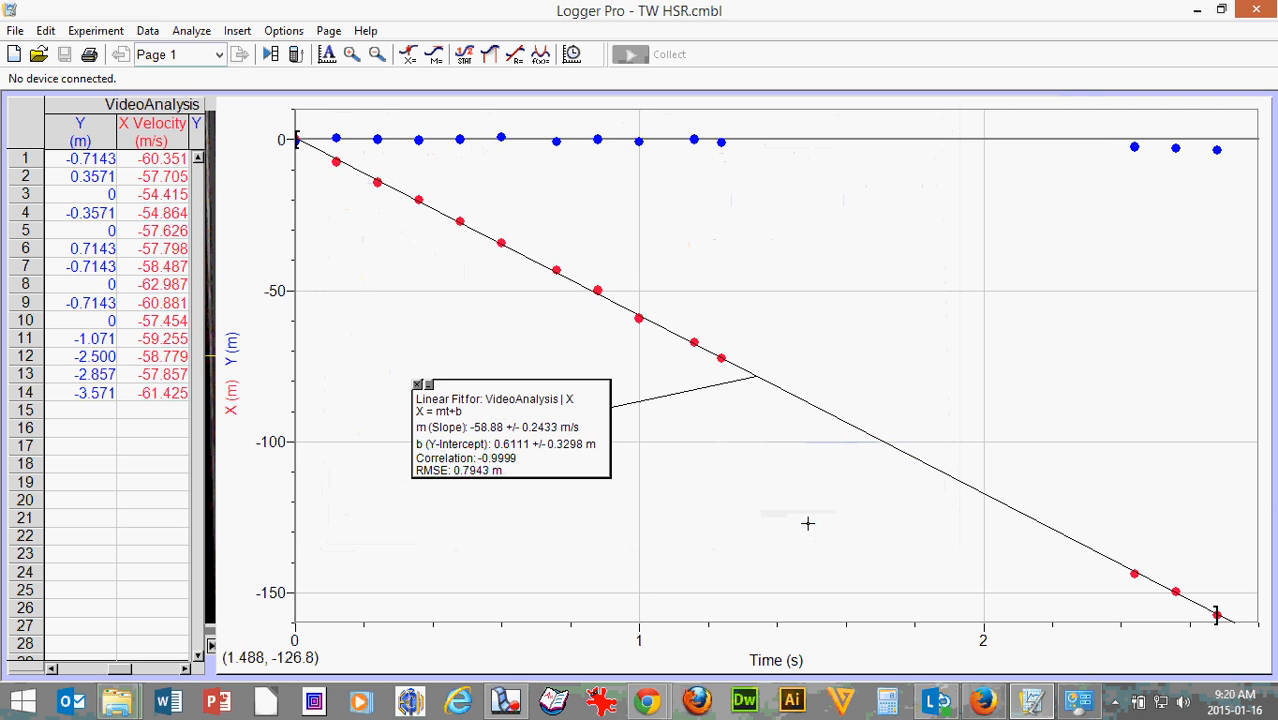
Minimise Logger Pro and open the LP THSR desktop folder to check for the saved file
left_click(1200, 10)
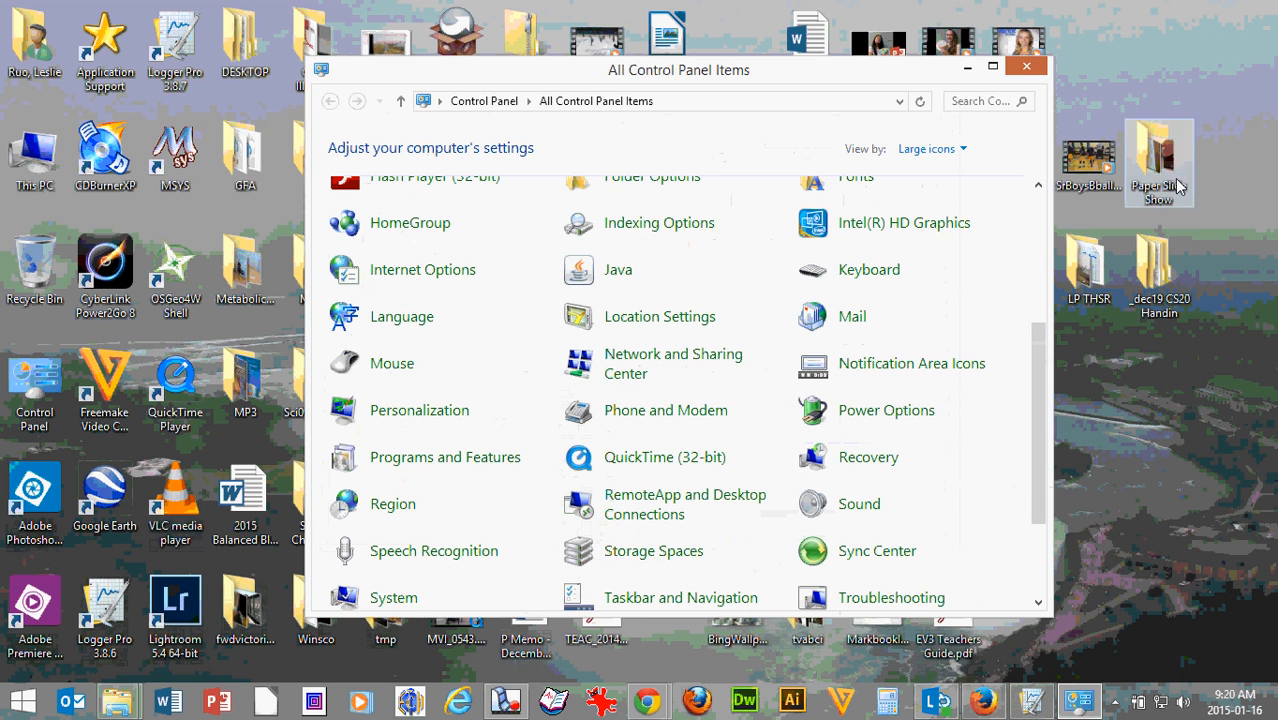
double_click(1088, 275)
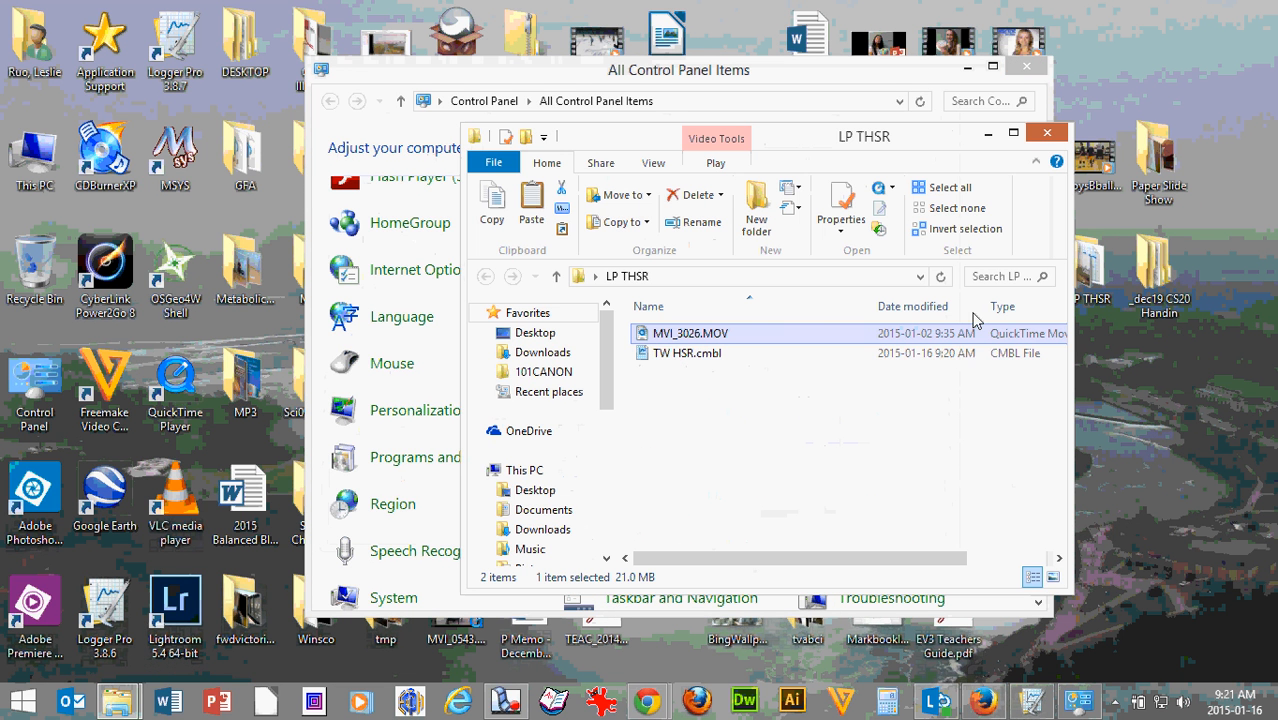